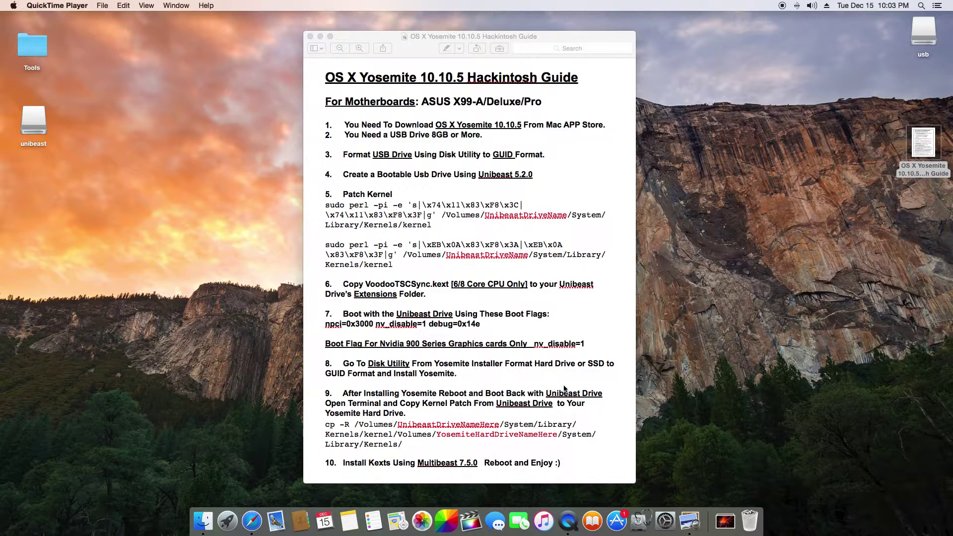
- Move the Hackintosh guide window aside to clear the desktop and open Disk Utility
drag(529, 37, 663, 39)
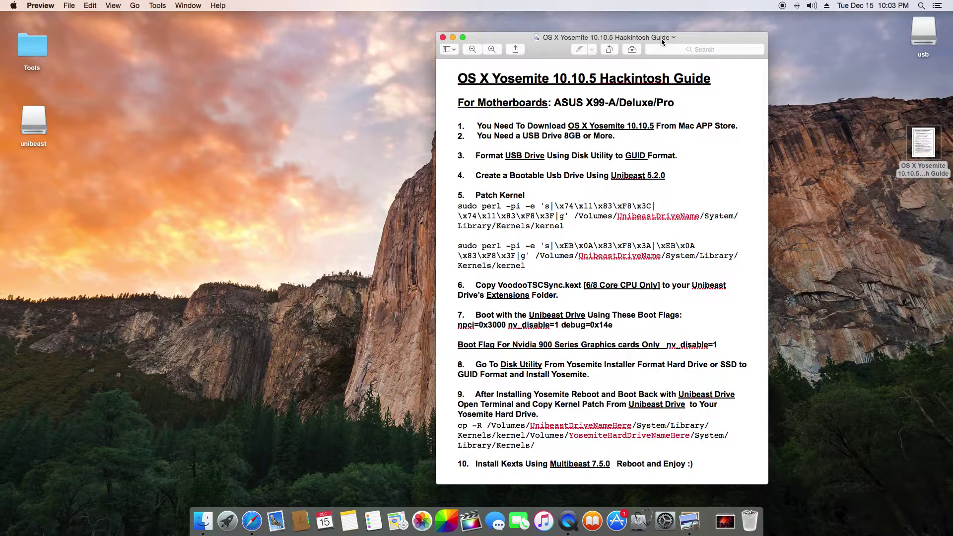
drag(643, 37, 649, 37)
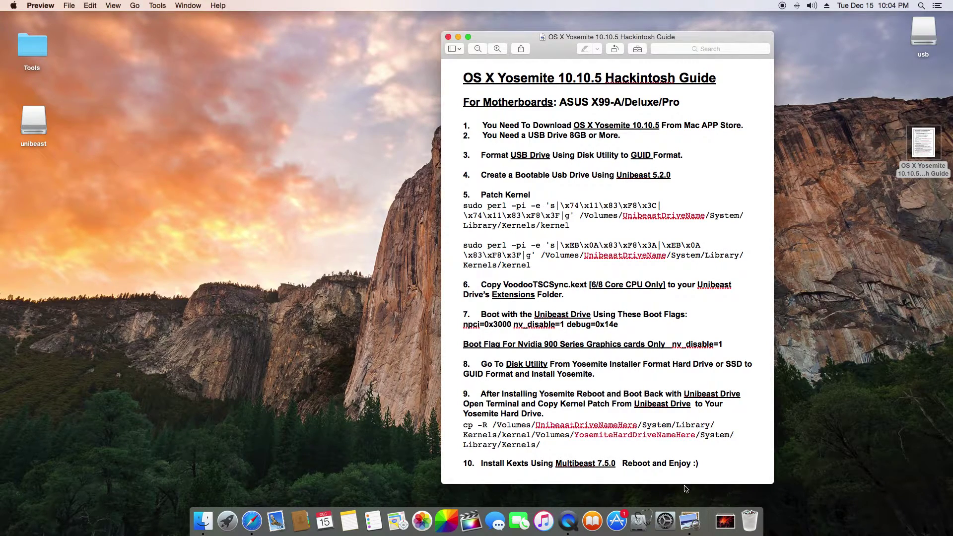
click(642, 518)
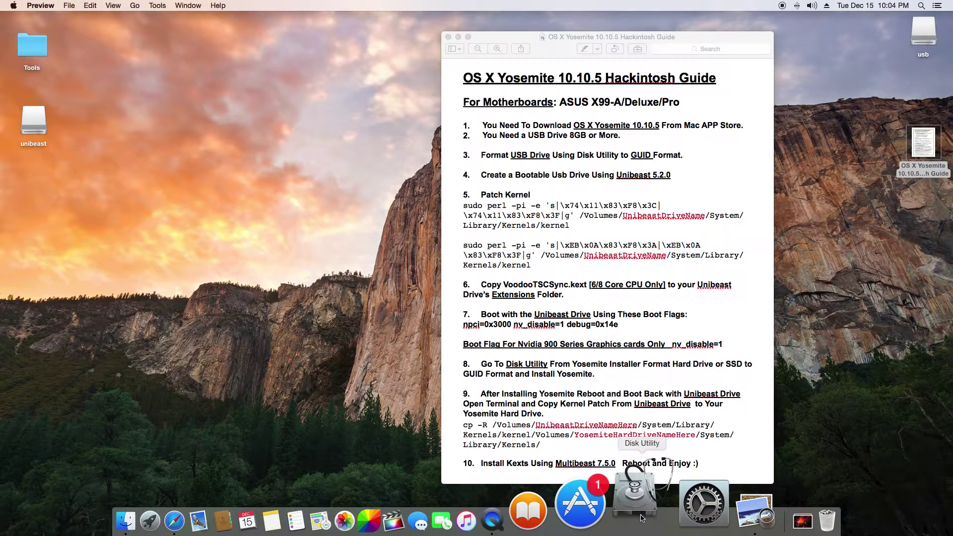
- Erase the 16.03 GB Media USB drive using the Mac OS Extended (Journaled) format
click(186, 211)
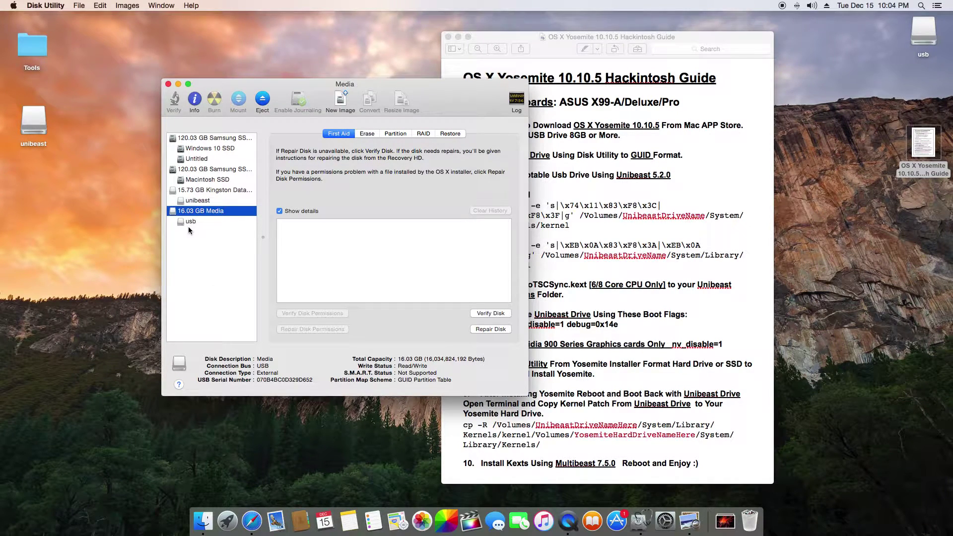
click(368, 135)
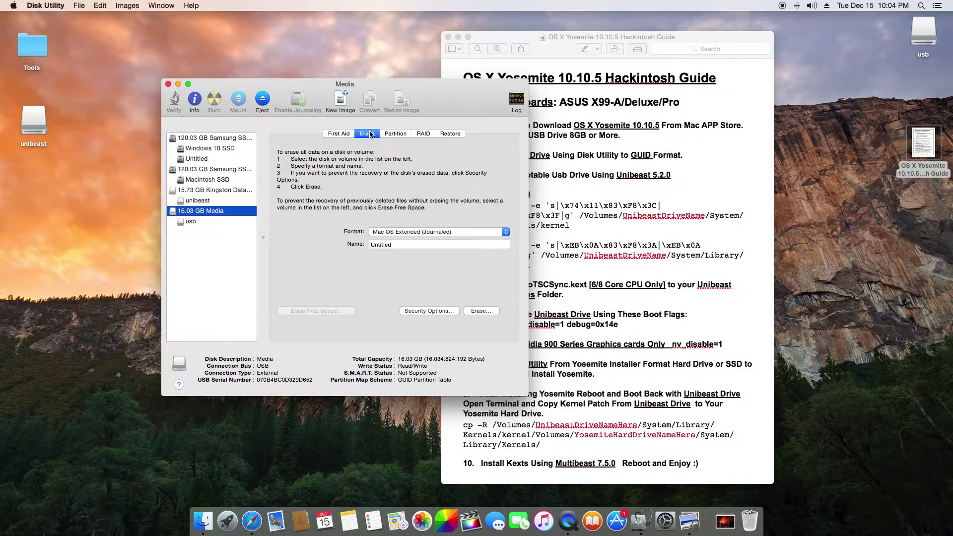
click(437, 231)
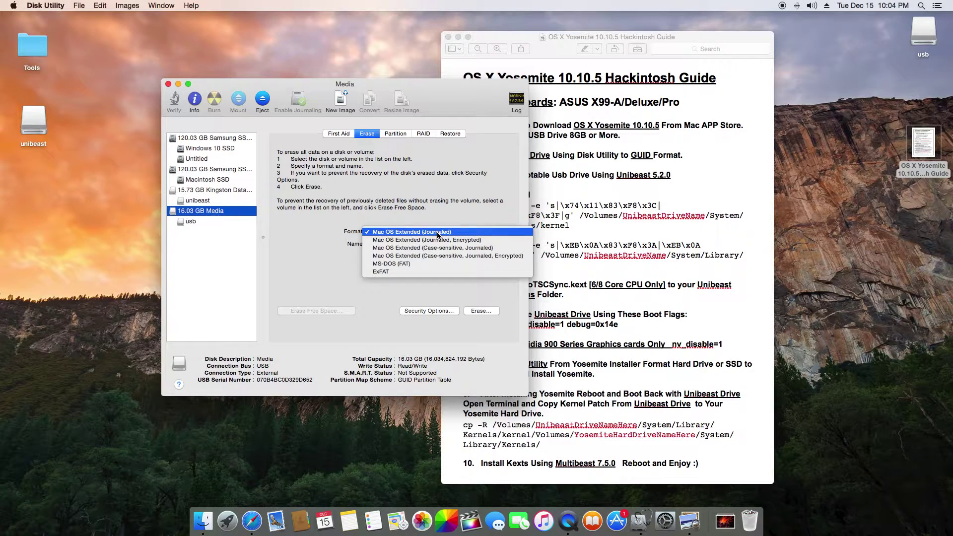
click(437, 231)
double_click(406, 247)
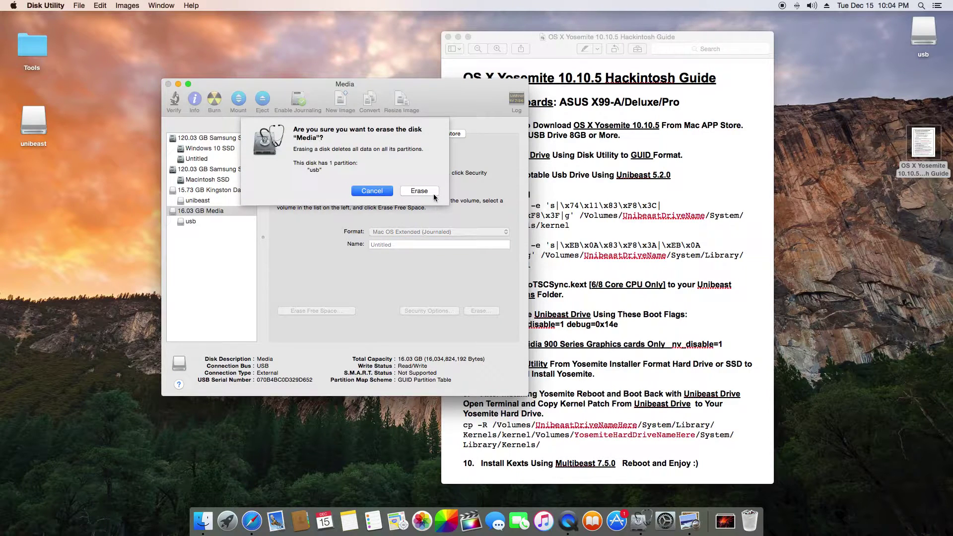
click(420, 181)
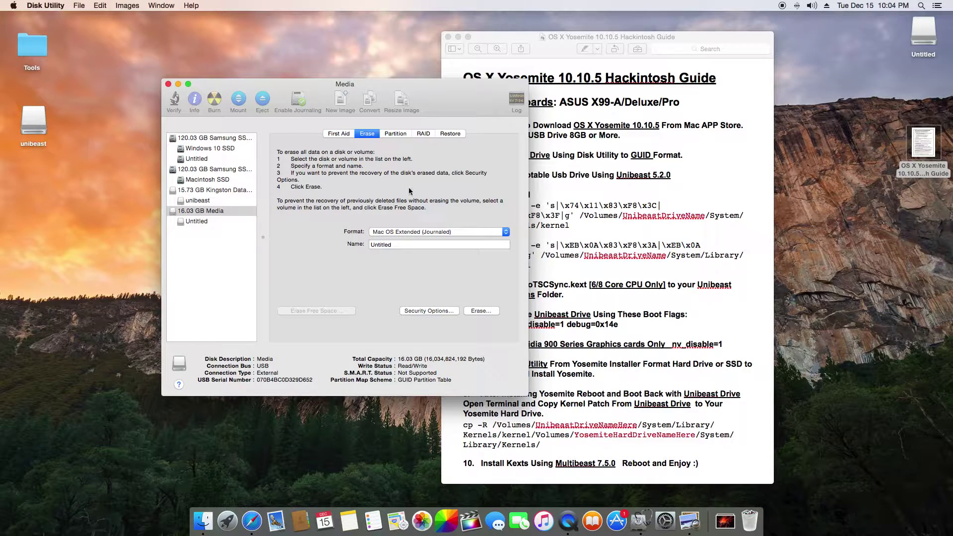
- Set the 16.03 GB drive's partition layout to 1 Partition and name the partition unibeast
click(397, 136)
click(343, 165)
click(323, 171)
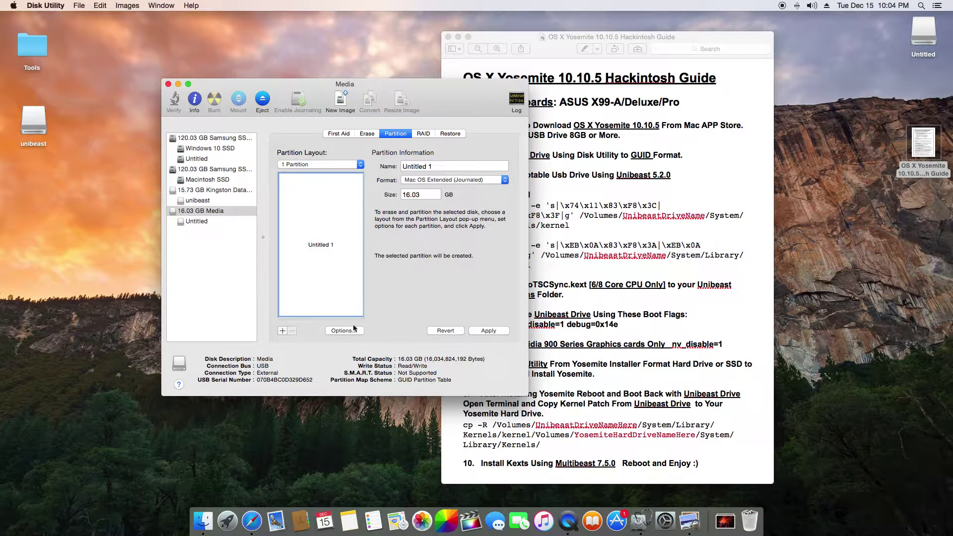
triple_click(437, 166)
key(BackSpace)
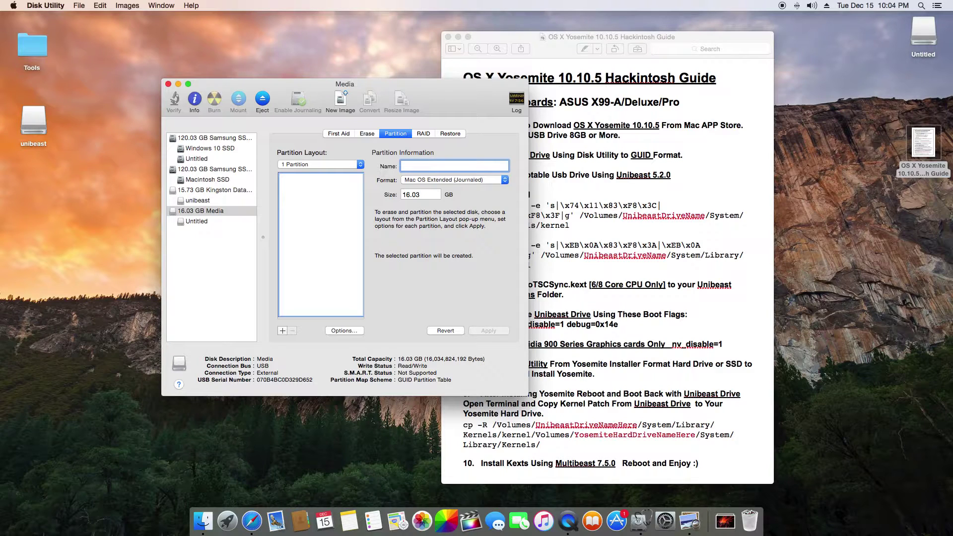
text(unibeast)
- Set the partition scheme to GUID Partition Table, apply the partitioning to the USB drive, and quit Disk Utility
click(348, 331)
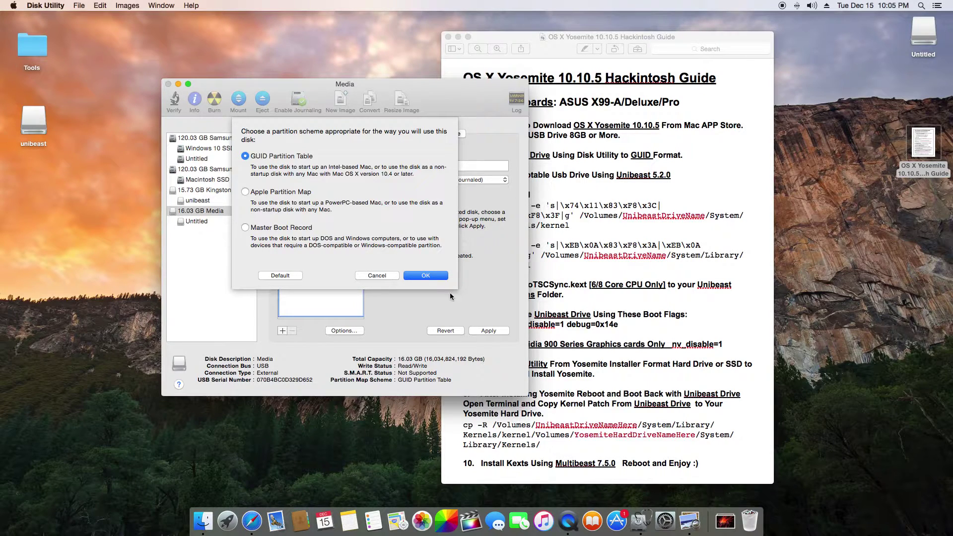
click(435, 277)
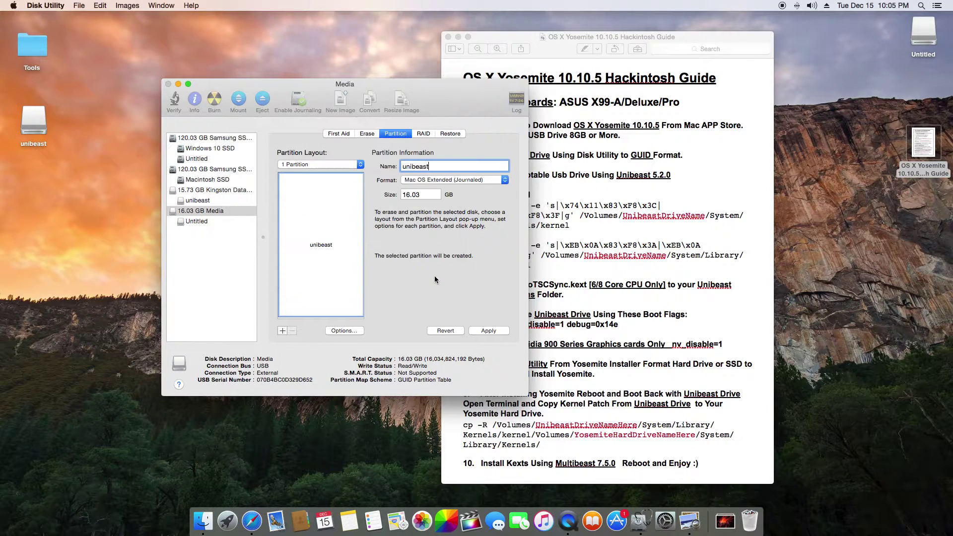
click(503, 336)
click(417, 210)
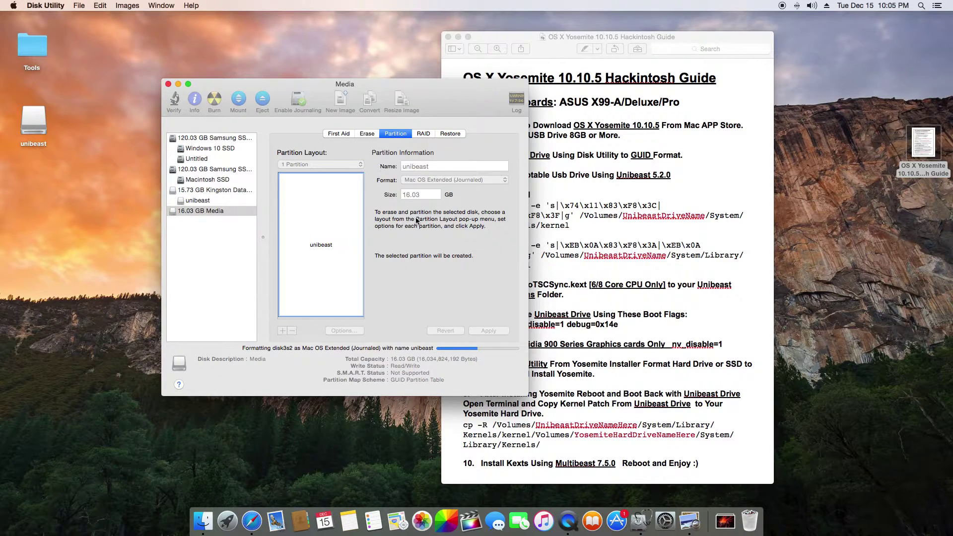
key(super+q)
- Launch UniBeast from the Tools folder on the desktop
click(49, 124)
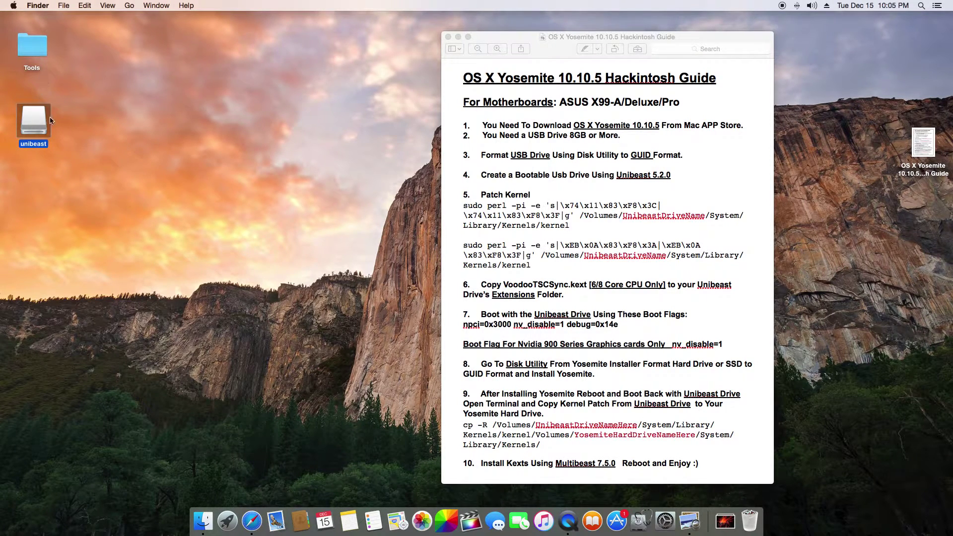
double_click(34, 45)
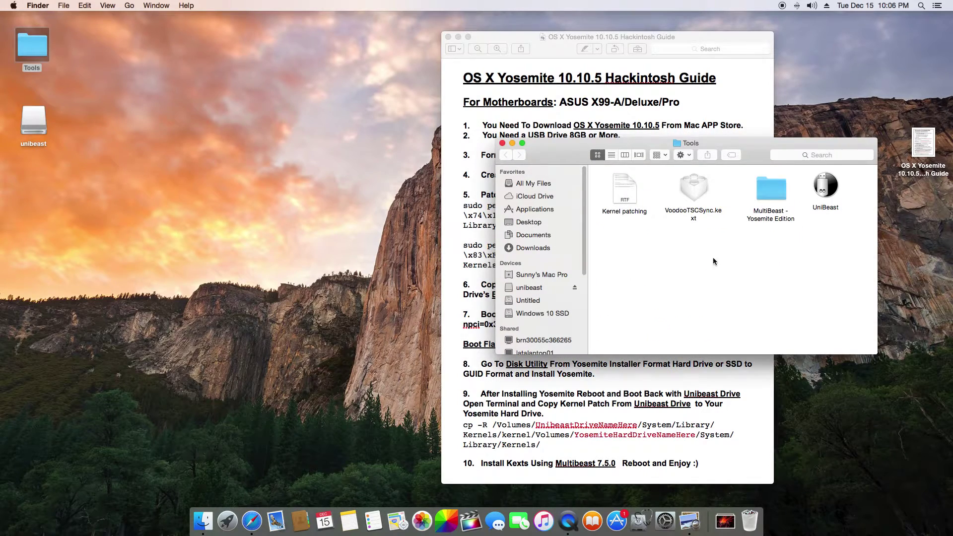
drag(747, 149, 391, 182)
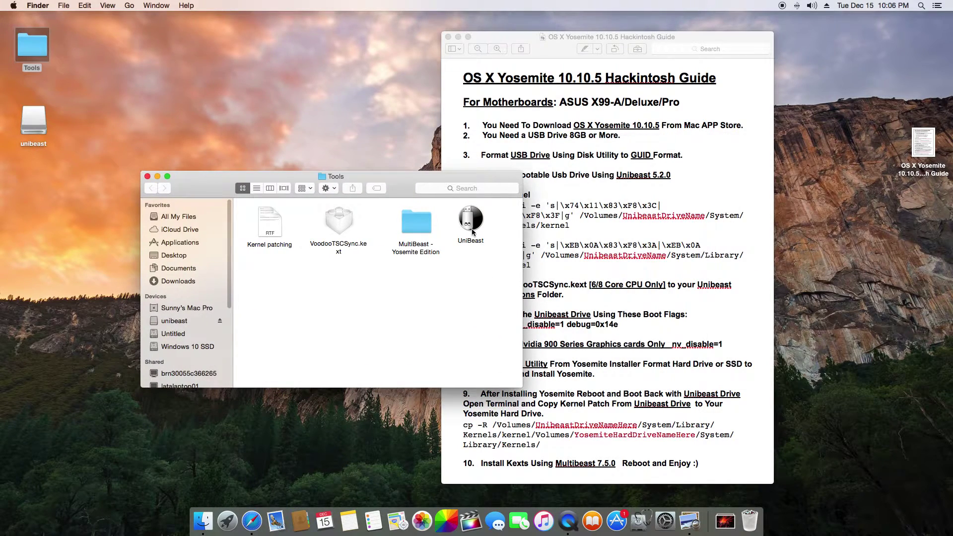
double_click(473, 232)
drag(394, 146, 348, 138)
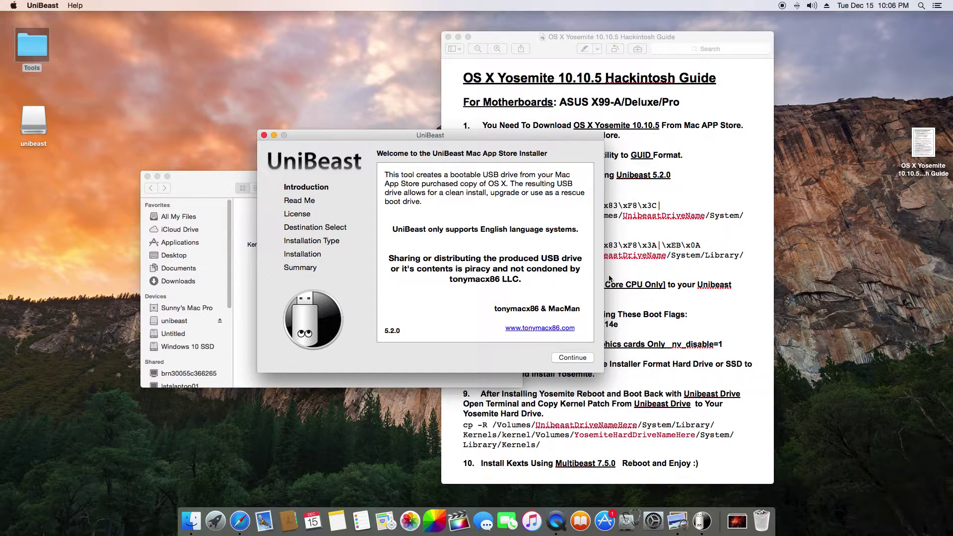
- Proceed past the UniBeast introduction and Read Me, and agree to the software license
click(578, 357)
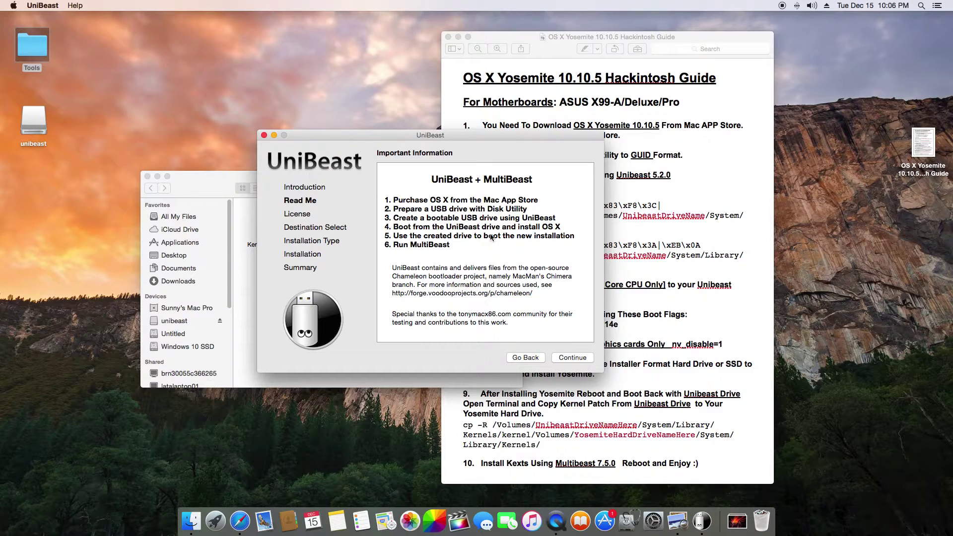
click(572, 360)
click(572, 359)
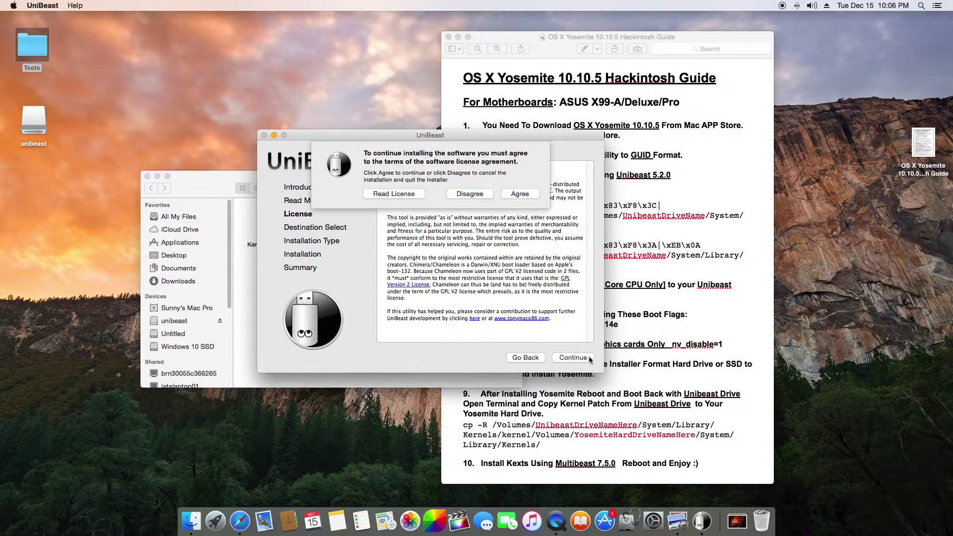
click(525, 193)
- Choose the unibeast drive as destination and Yosemite as the OS installation, without extra support options, and start creating the bootable drive
click(423, 206)
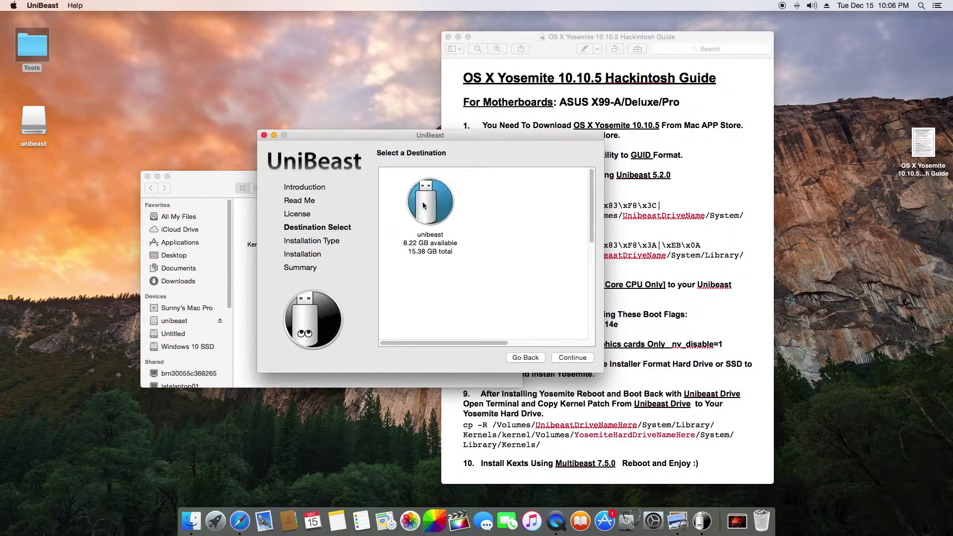
click(573, 357)
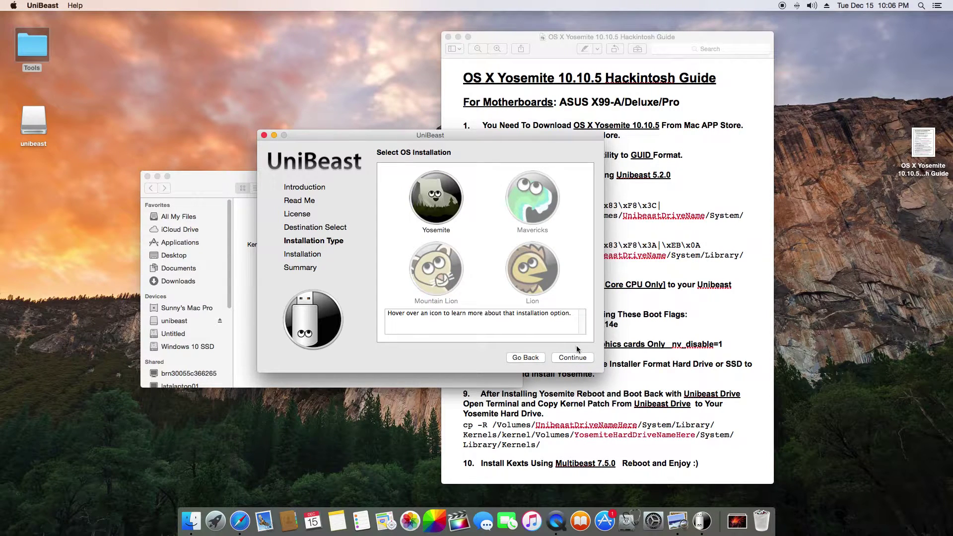
click(442, 205)
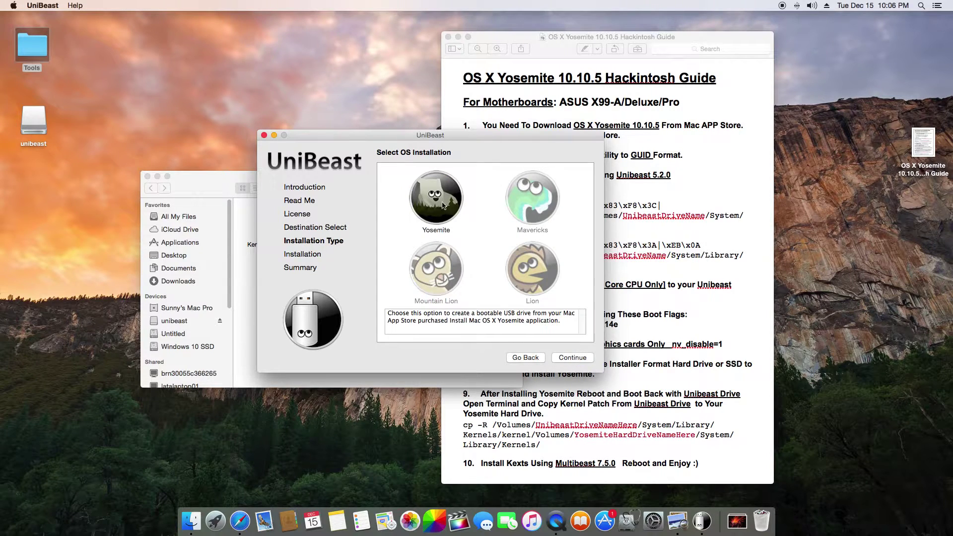
click(570, 360)
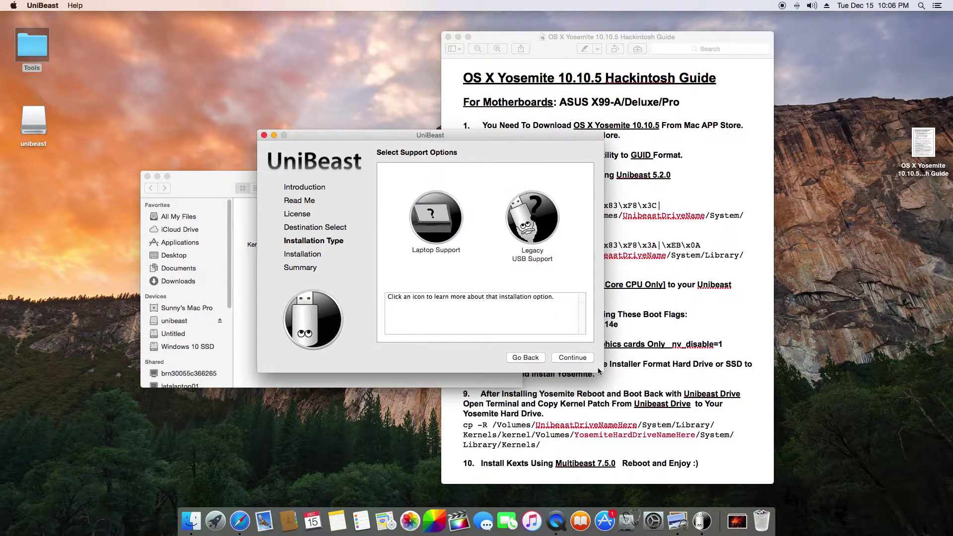
click(572, 359)
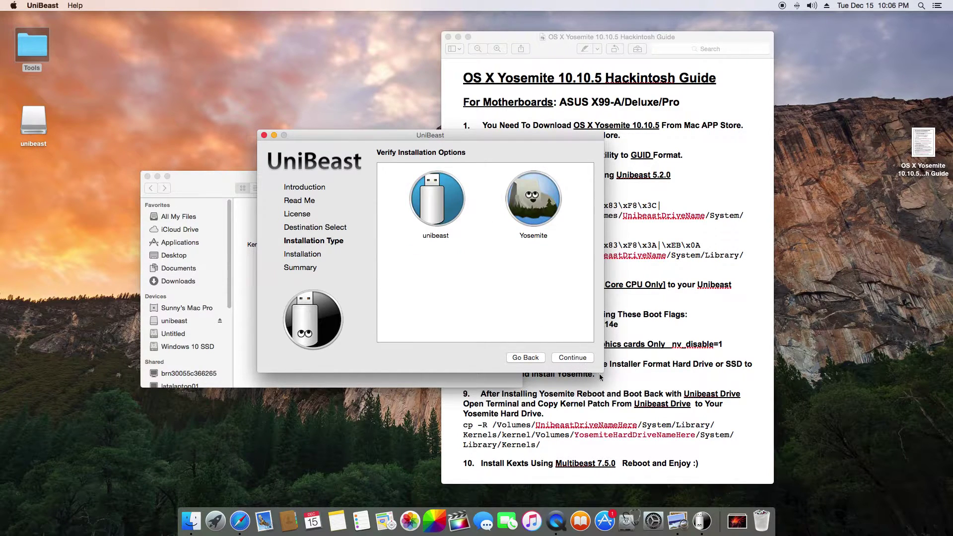
click(575, 359)
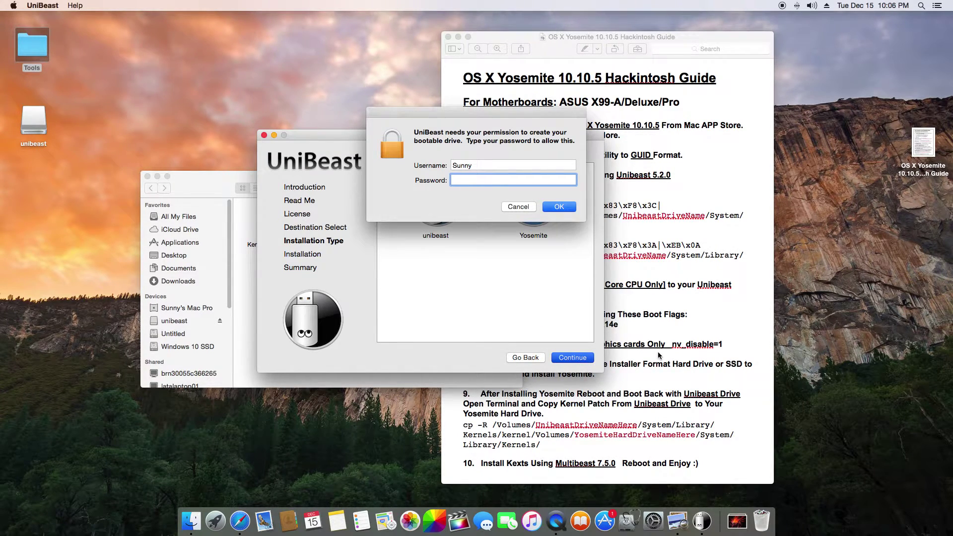
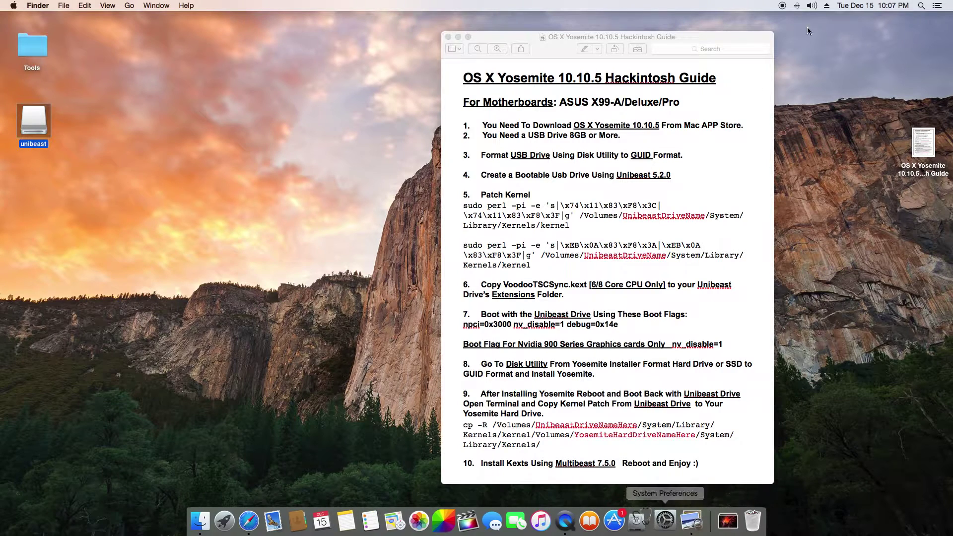
- Find Terminal with a Spotlight search for "ter" and open it
click(921, 6)
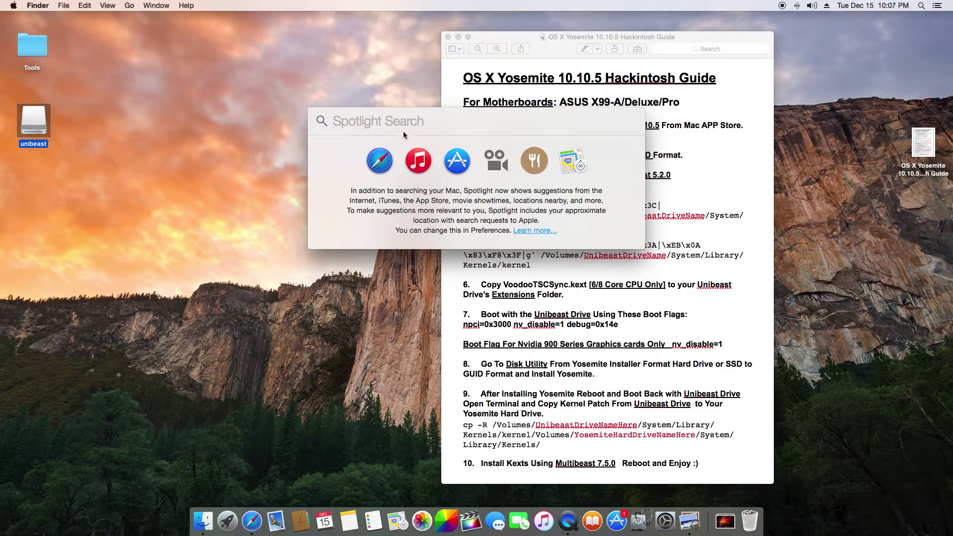
text(ter)
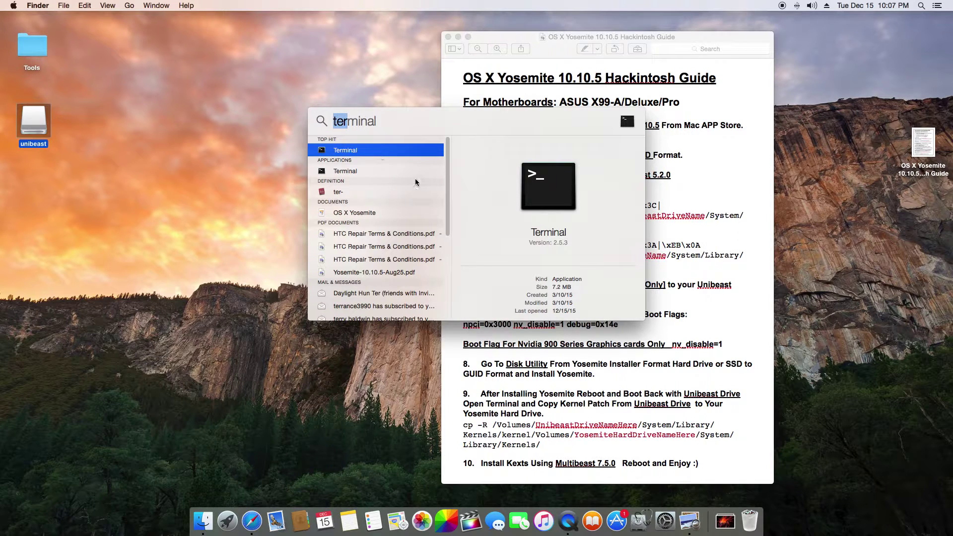
key(Return)
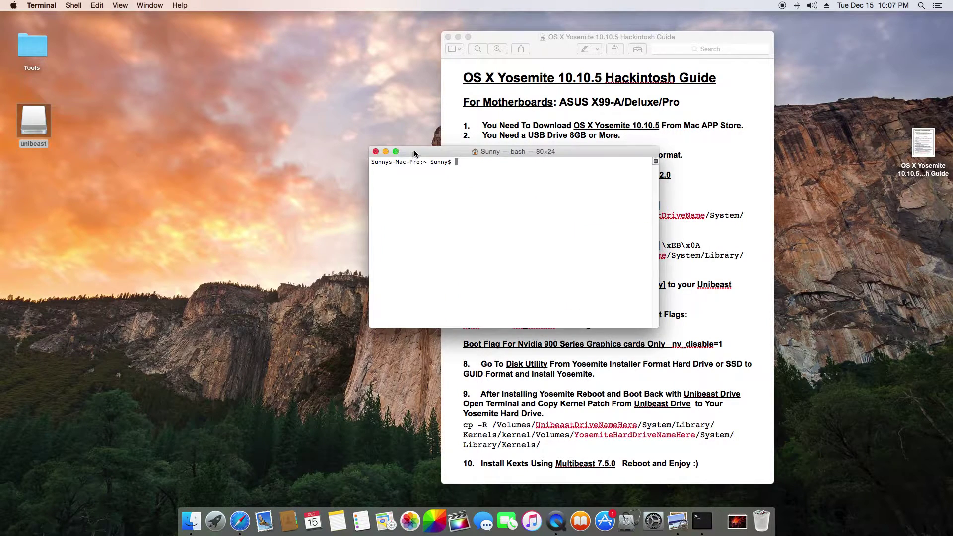
drag(415, 154, 435, 142)
- Open the Kernel patching document from the Tools folder and place it side by side with the Terminal window
click(42, 45)
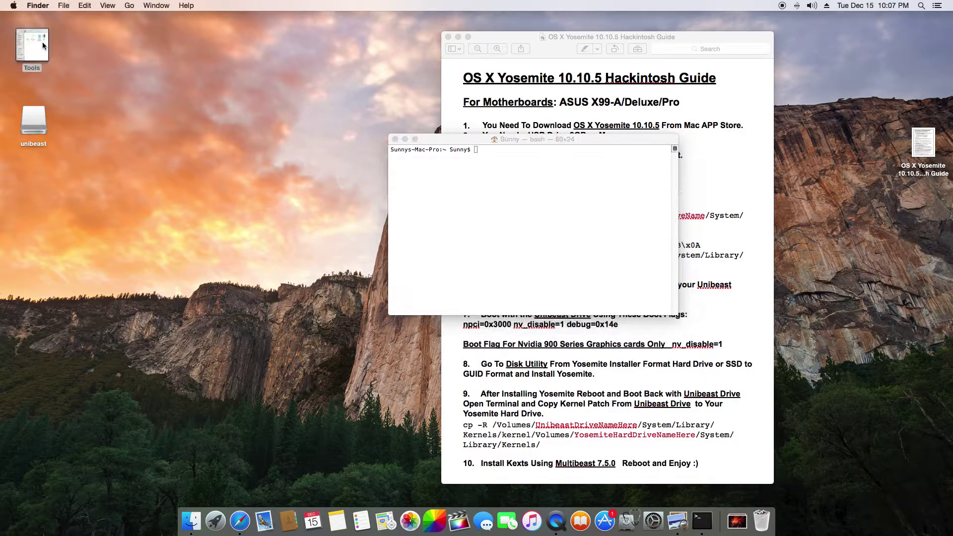
double_click(42, 46)
click(278, 240)
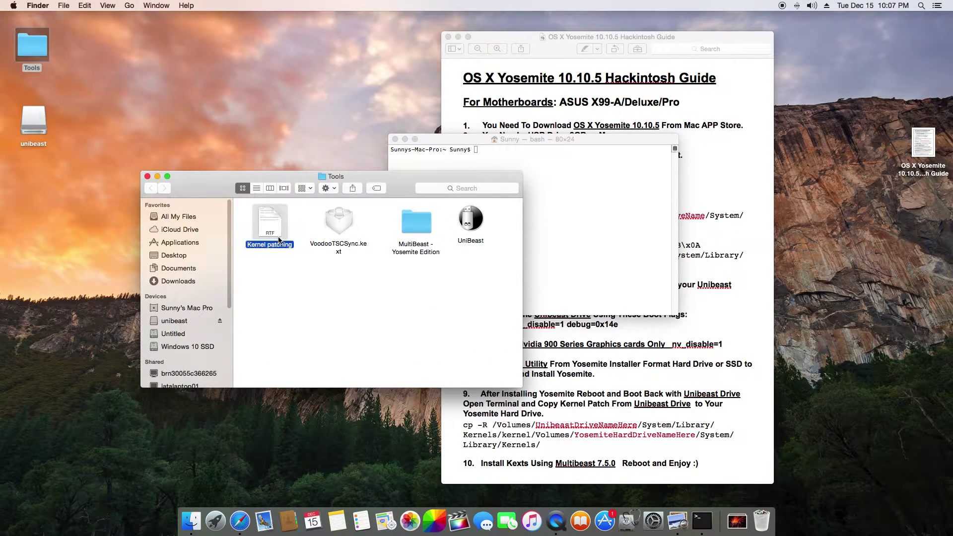
double_click(279, 240)
drag(294, 149, 224, 187)
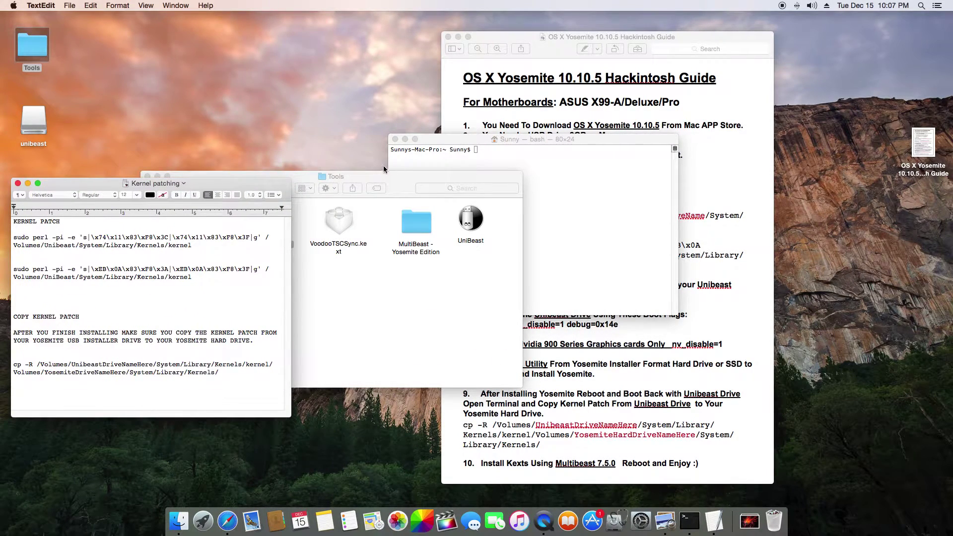
drag(436, 140, 359, 171)
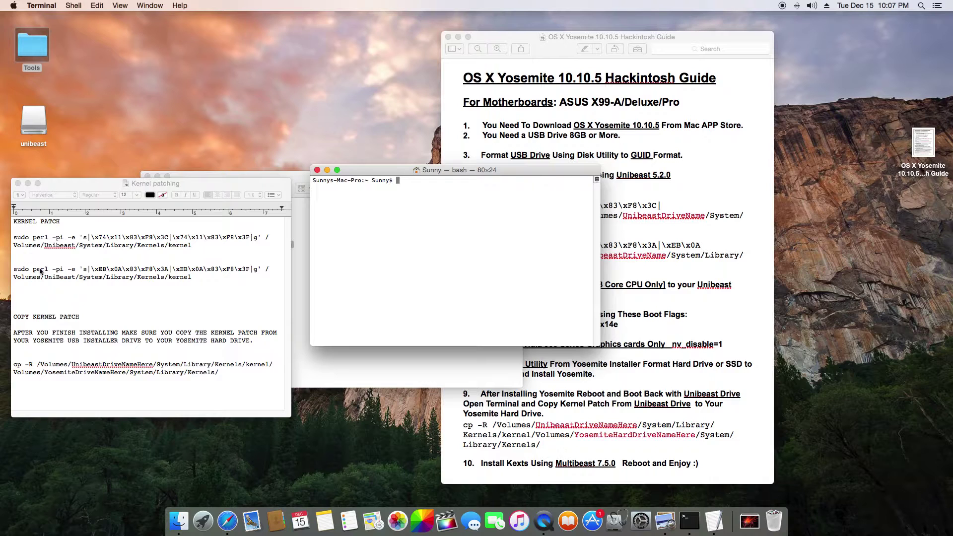
- Change the initial letter of the drive name to lowercase "u" in both kernel patch commands of the Kernel patching document
click(73, 248)
drag(75, 248, 45, 247)
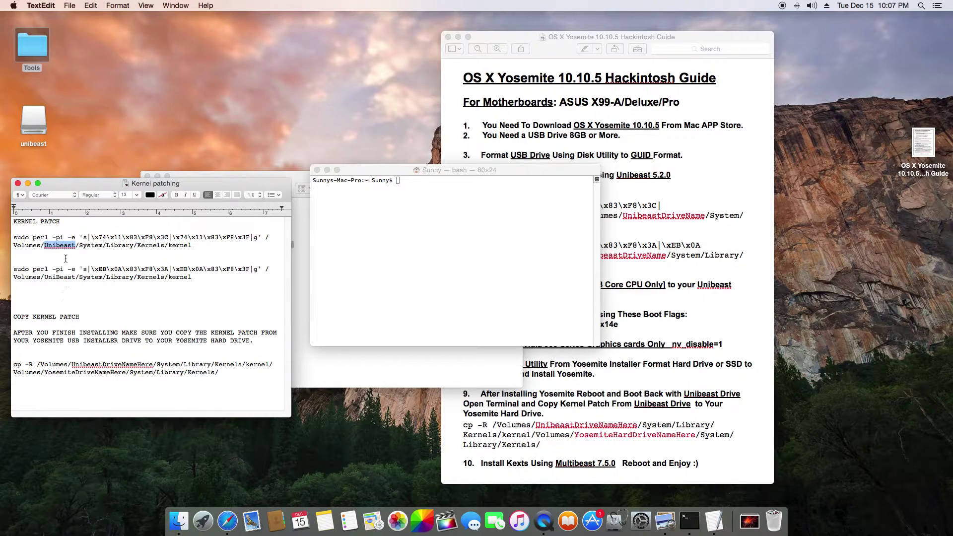
drag(48, 246, 47, 257)
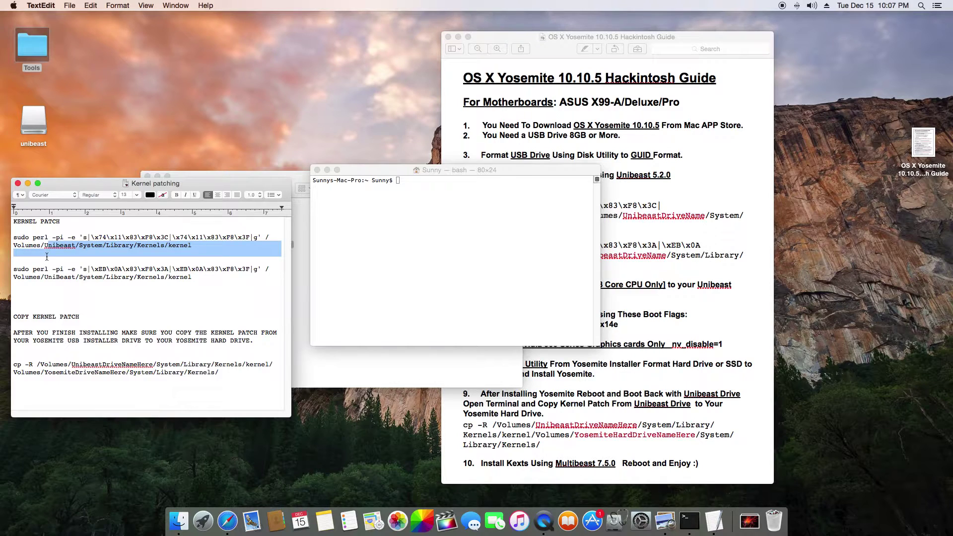
click(49, 246)
key(BackSpace)
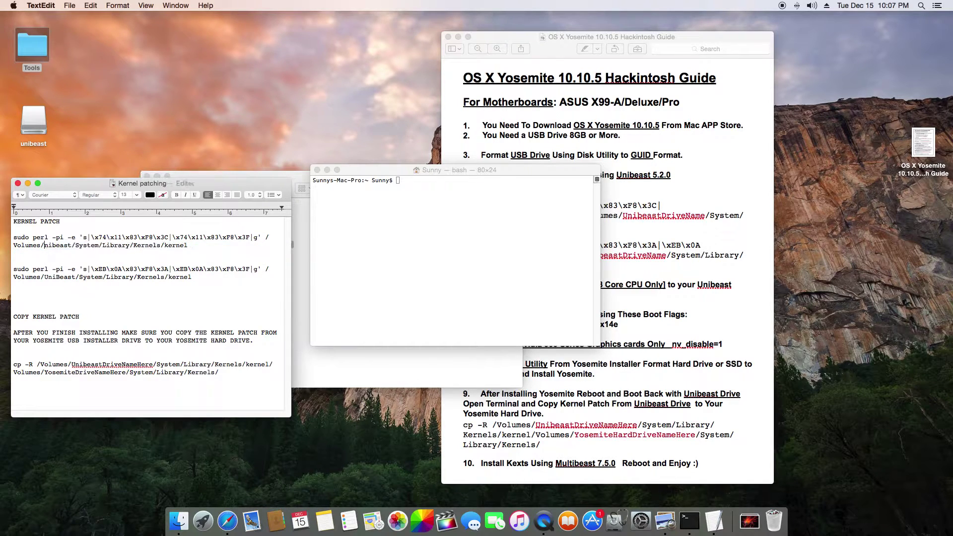
text(u)
click(46, 277)
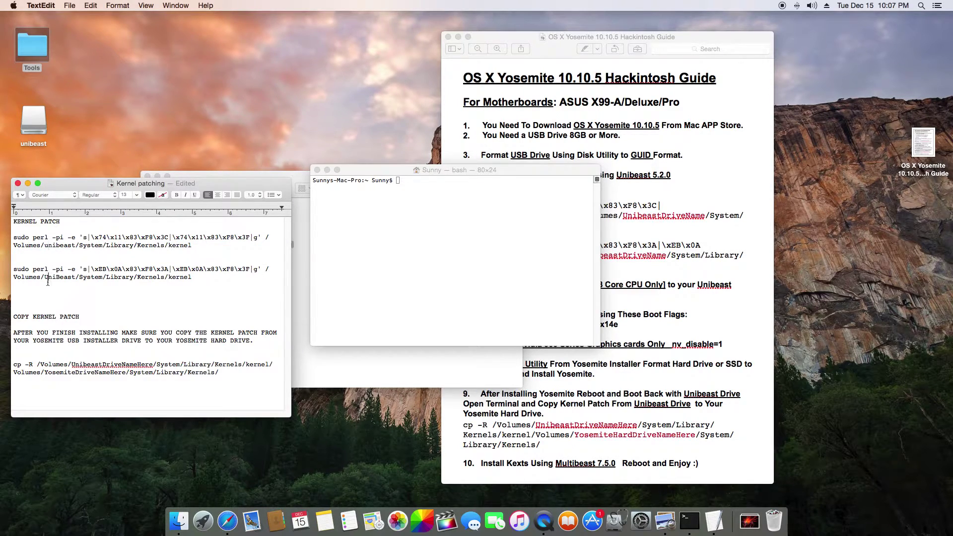
key(BackSpace)
text(u)
- Copy the first perl kernel patch command from the document and run it in Terminal, authorizing it with the account password
drag(192, 246, 13, 237)
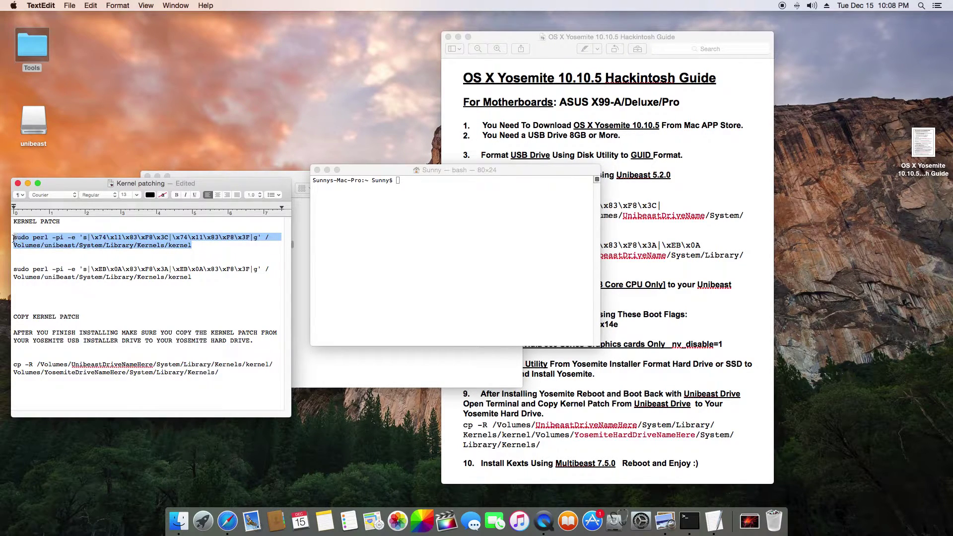
right_click(23, 242)
click(43, 277)
click(417, 185)
right_click(408, 189)
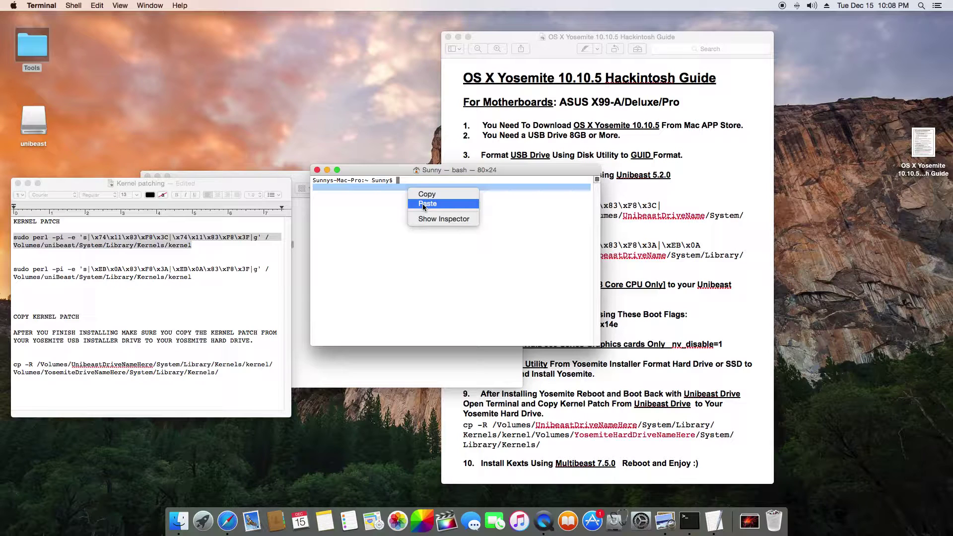
click(422, 203)
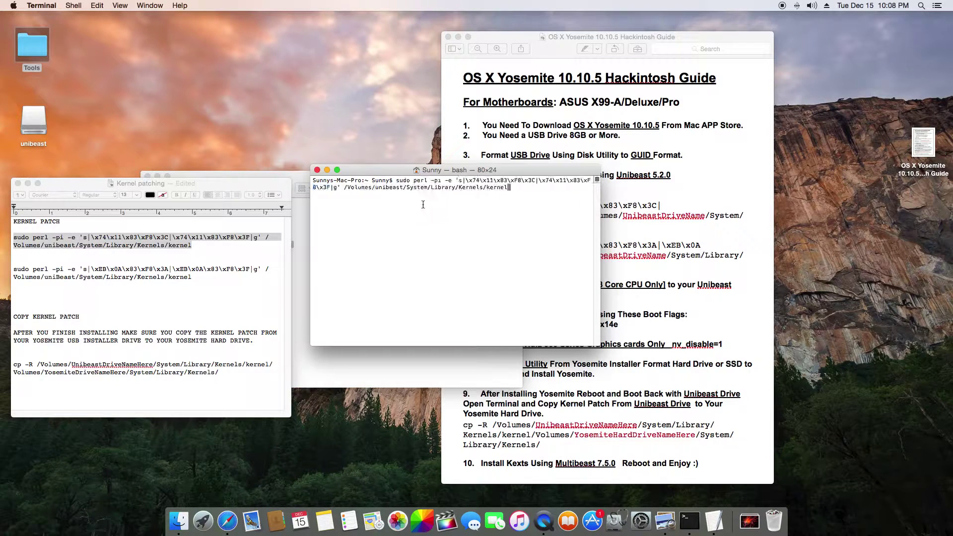
key(Return)
key(Return)
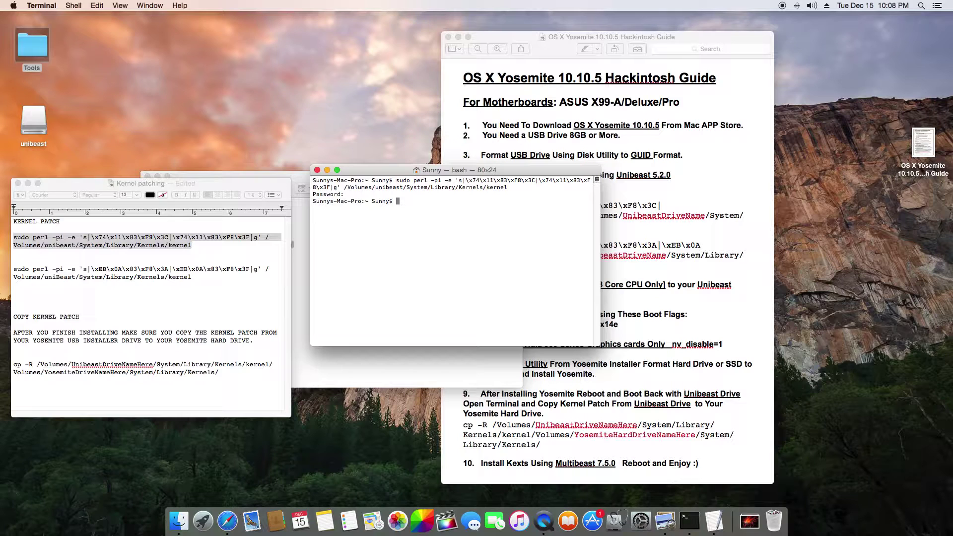
- Copy the second perl kernel patch command, the one starting with \xEB\x0A, from the document and run it in Terminal
click(195, 279)
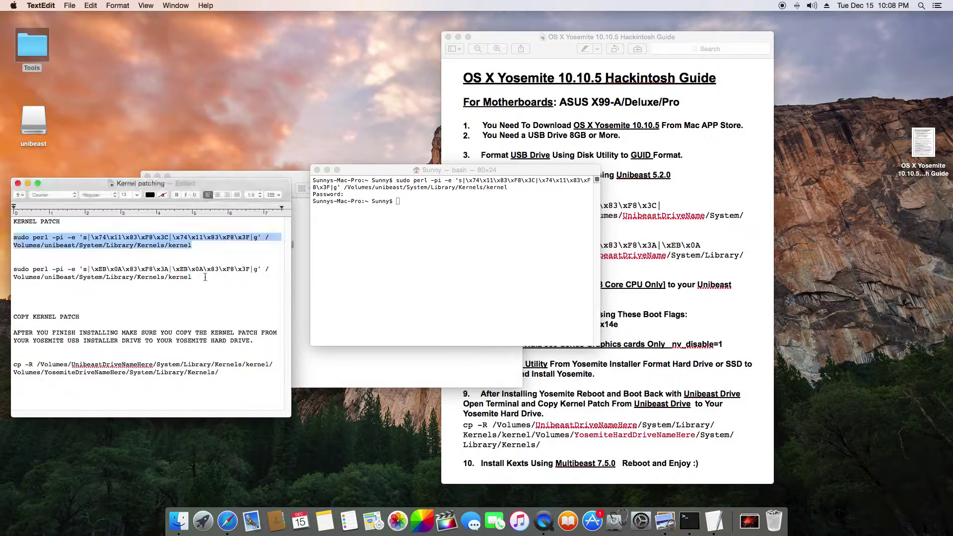
drag(195, 279, 24, 270)
right_click(24, 270)
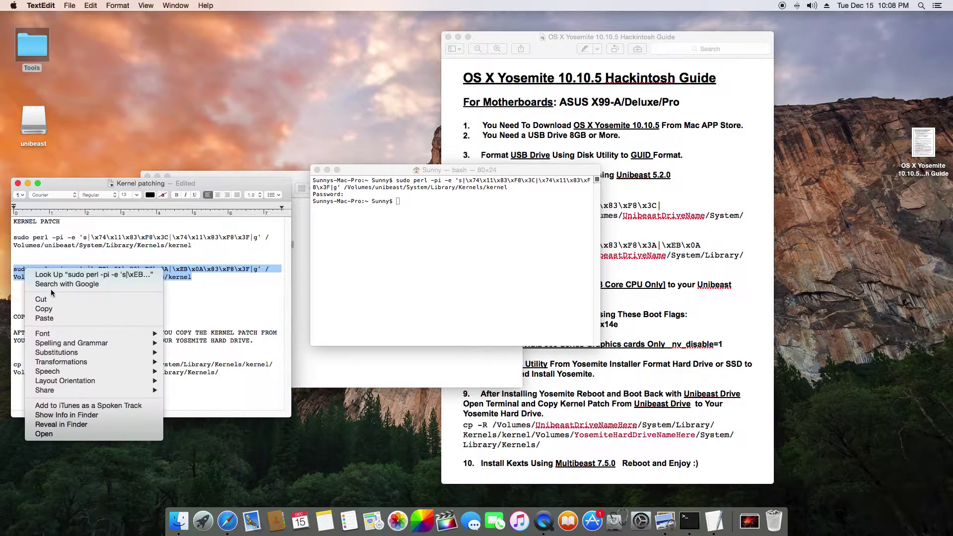
click(50, 309)
click(371, 259)
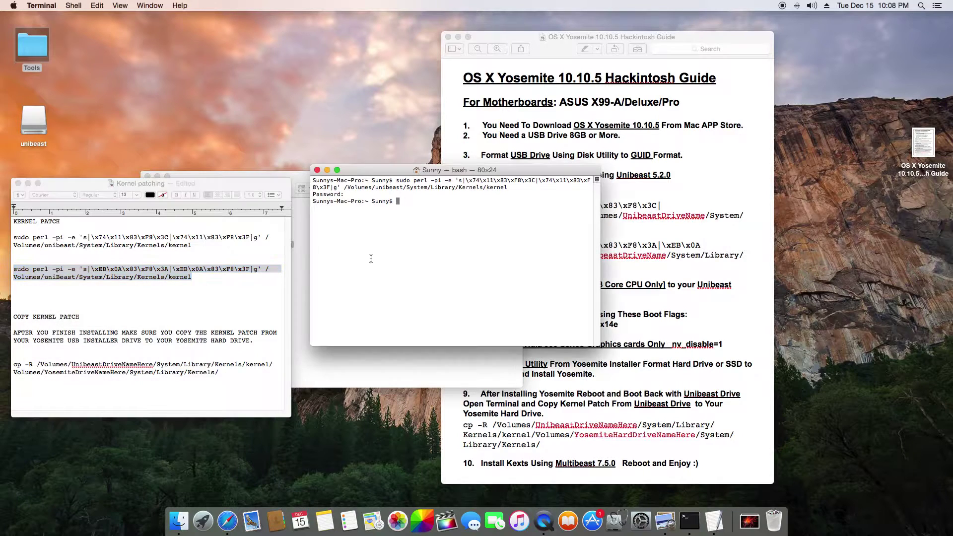
right_click(413, 202)
click(429, 221)
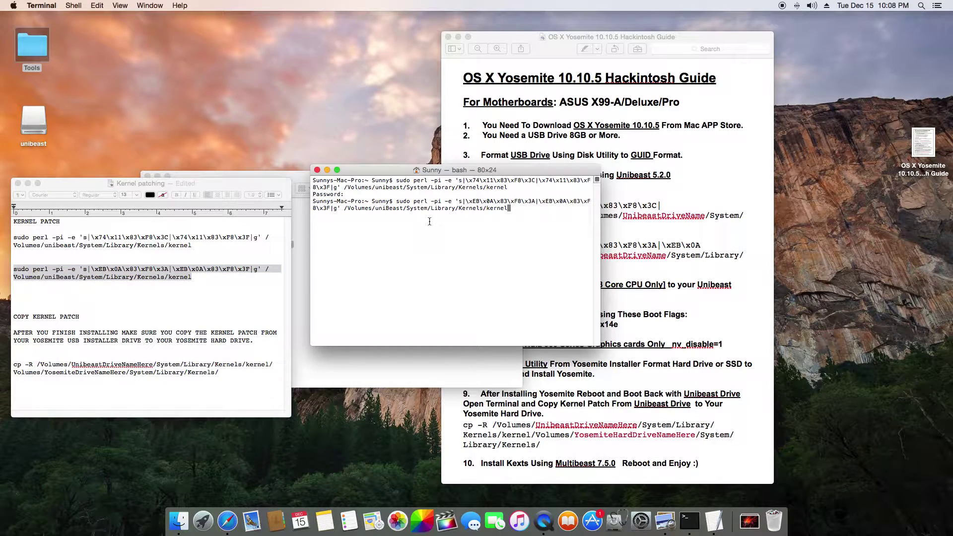
key(Return)
- Close the Terminal, Kernel patching and Tools windows
click(317, 170)
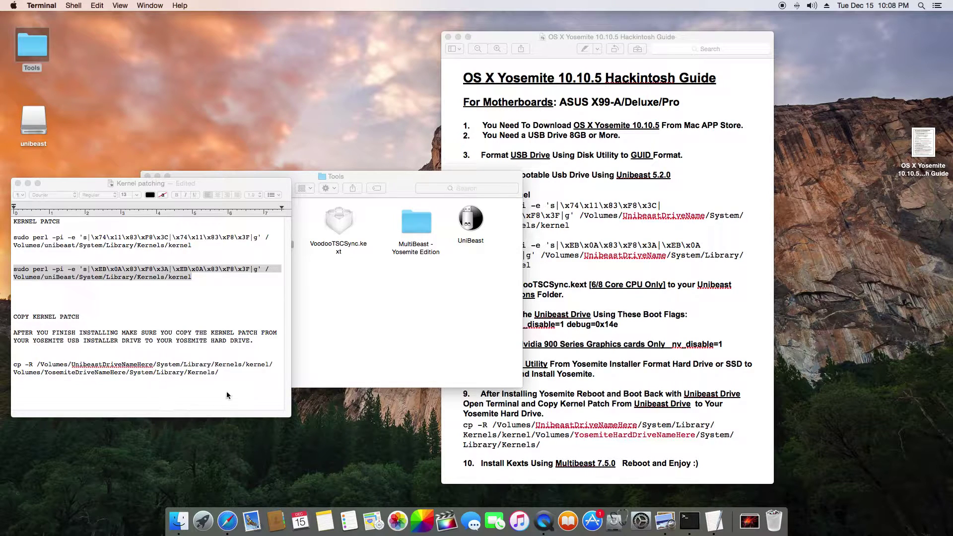
click(17, 183)
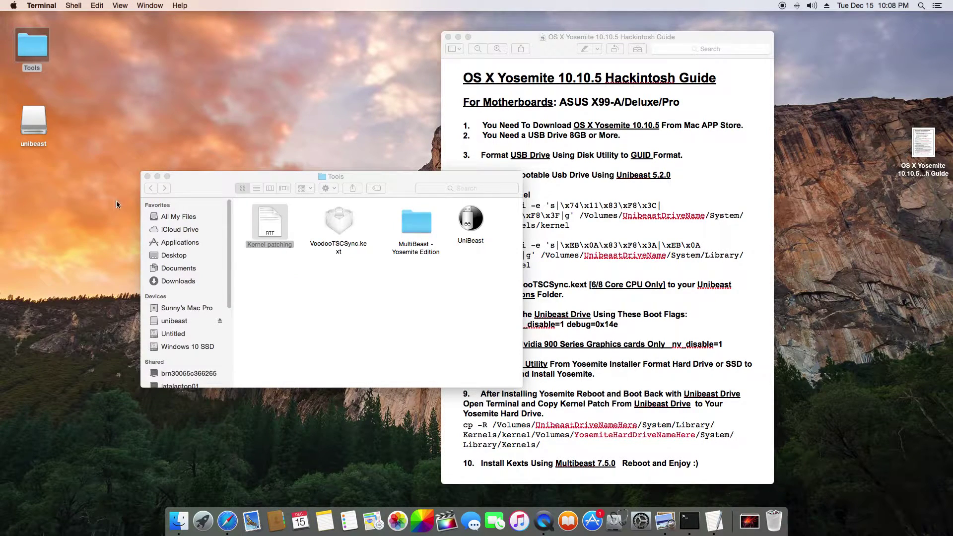
click(147, 177)
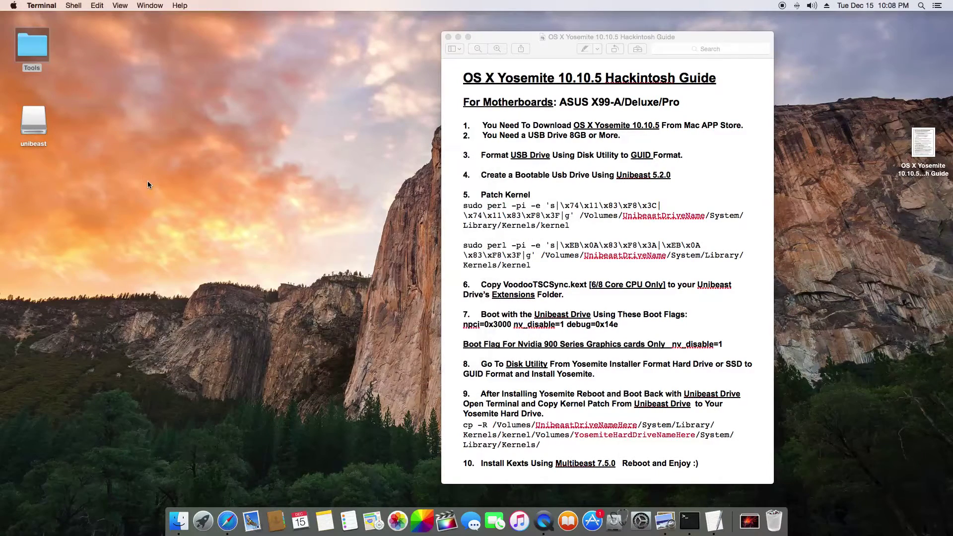
- Open the unibeast drive and the Tools folder in separate side-by-side windows, and select VoodooTSCSync.kext in Tools
double_click(45, 125)
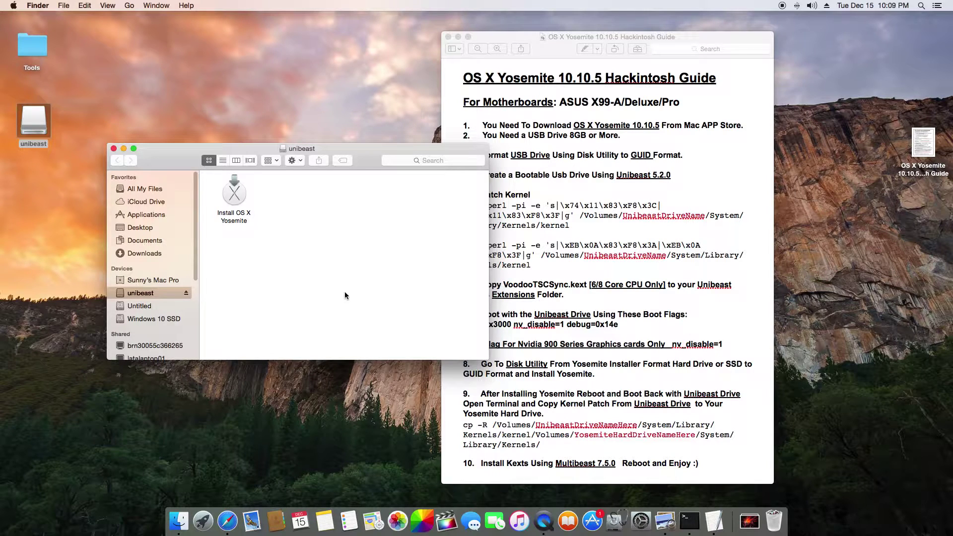
double_click(44, 43)
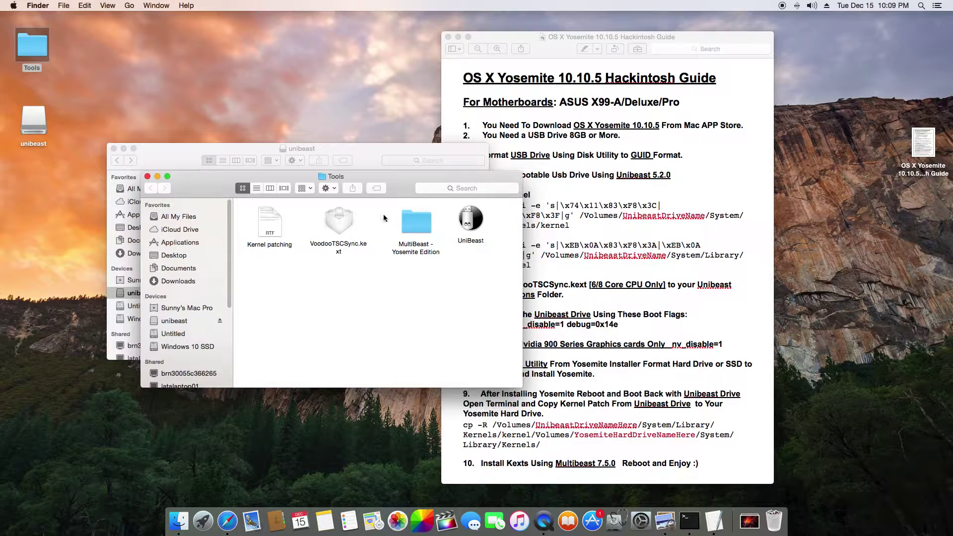
drag(380, 177, 690, 200)
click(657, 271)
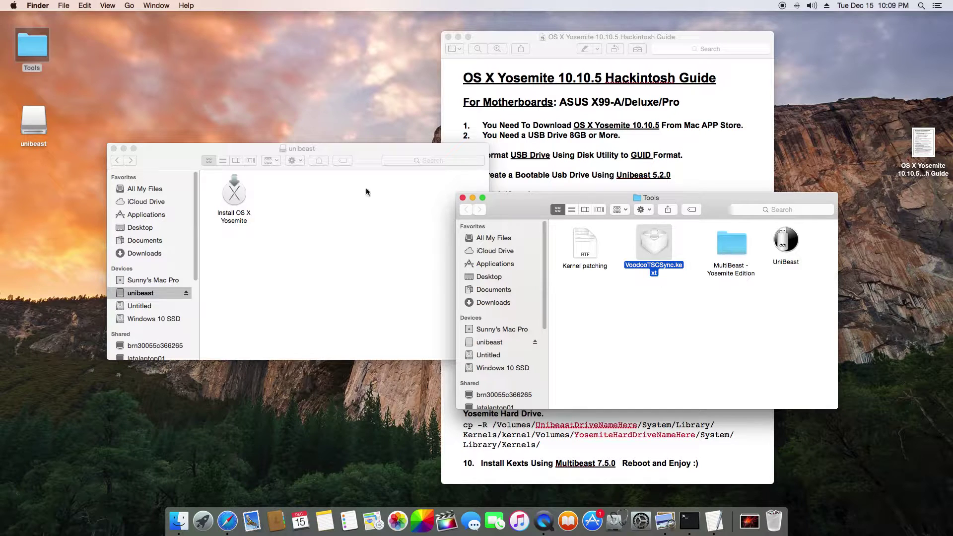
- In the unibeast drive window, go to the folder /Volumes/unibeast/Extra/Extensions
click(128, 293)
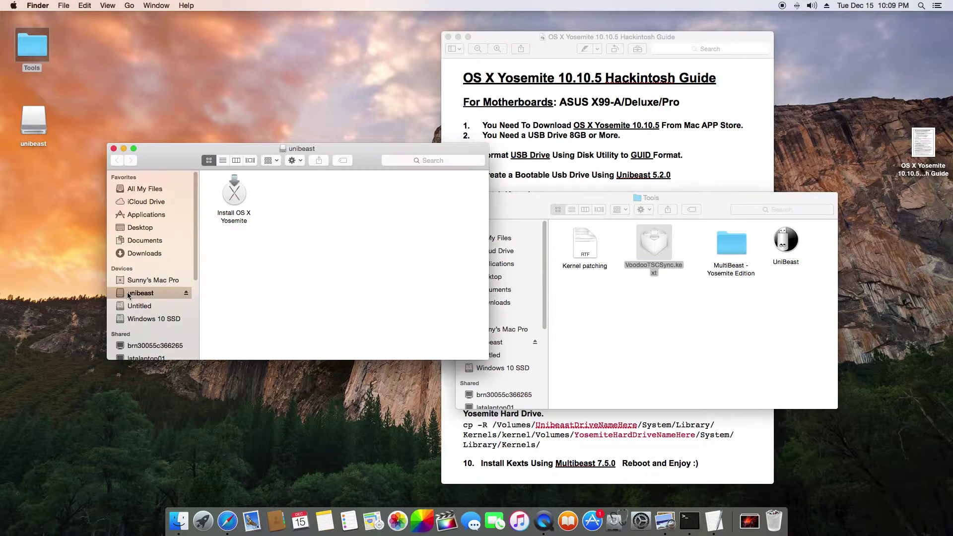
click(241, 194)
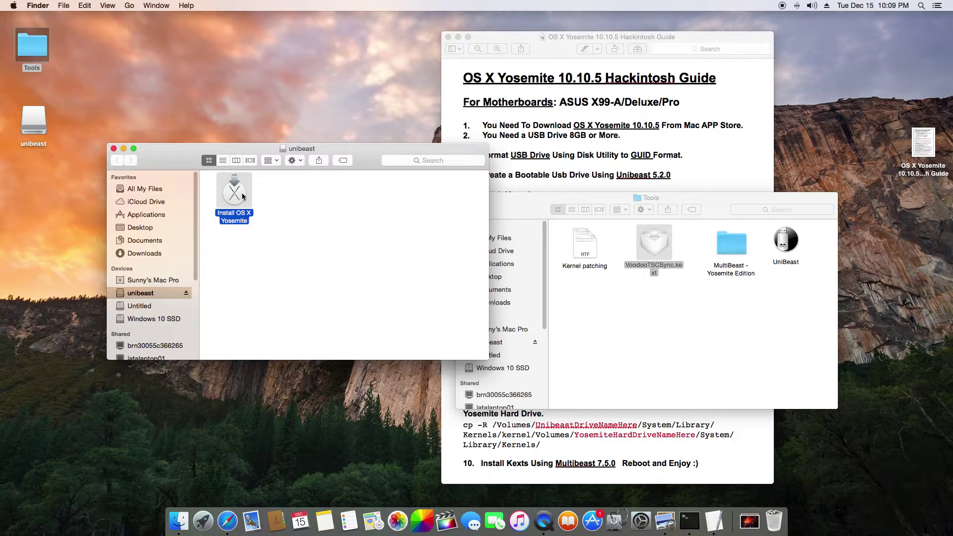
key(super+shift+g)
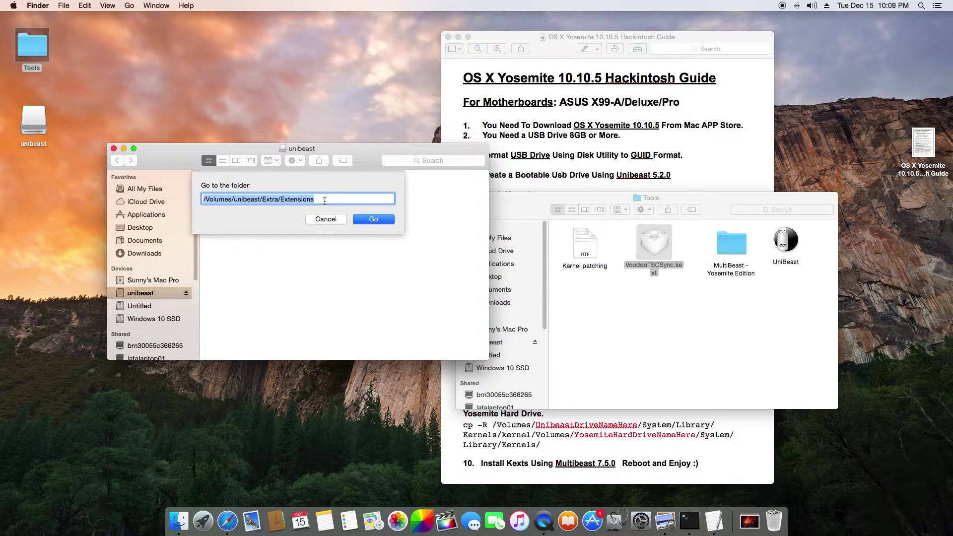
click(325, 199)
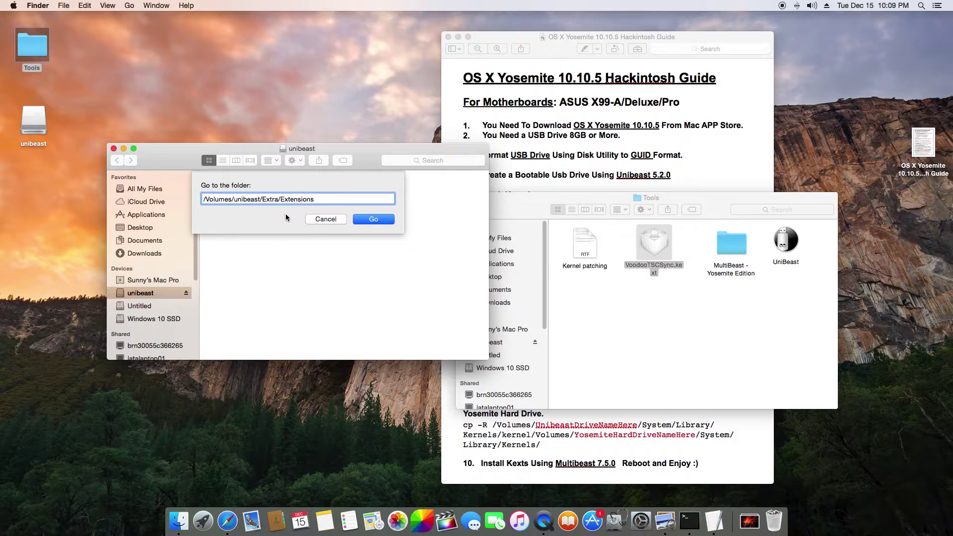
click(373, 219)
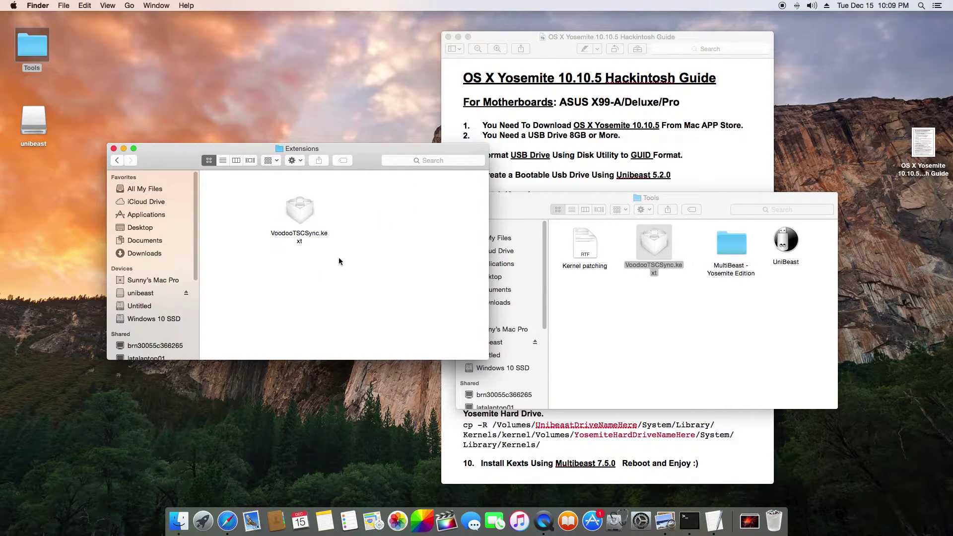
- Replace VoodooTSCSync.kext in the drive's Extensions folder with the copy from Tools, trashing the existing one first, and close both Finder windows
right_click(298, 219)
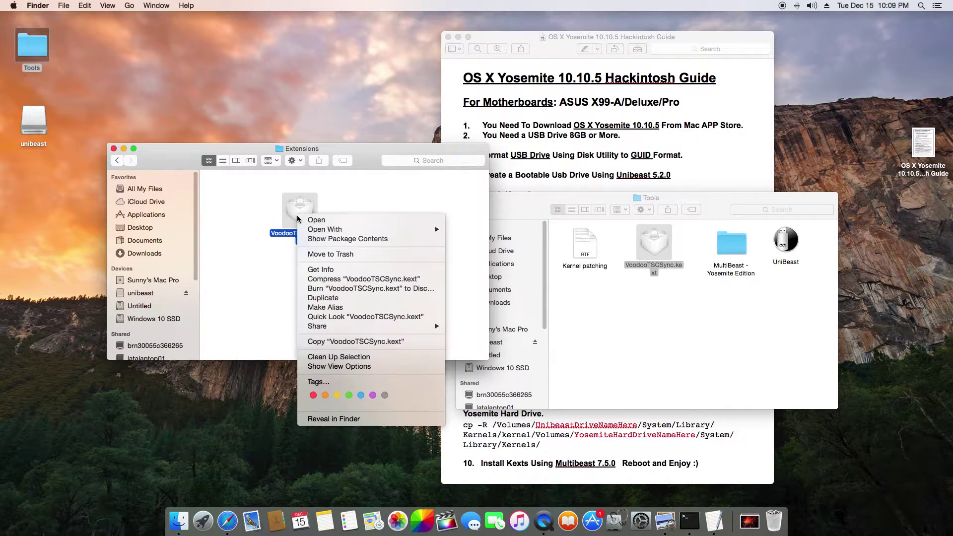
click(341, 254)
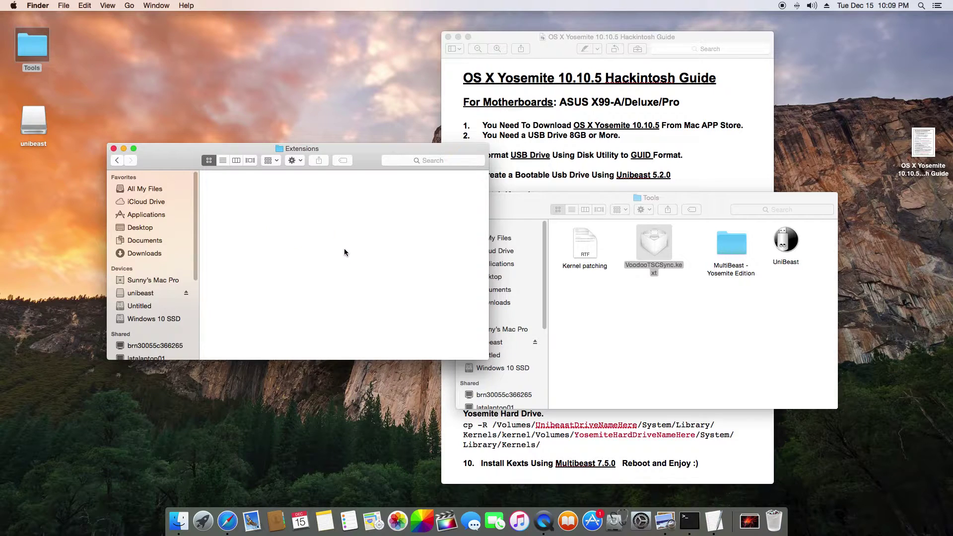
click(653, 251)
drag(662, 248, 288, 230)
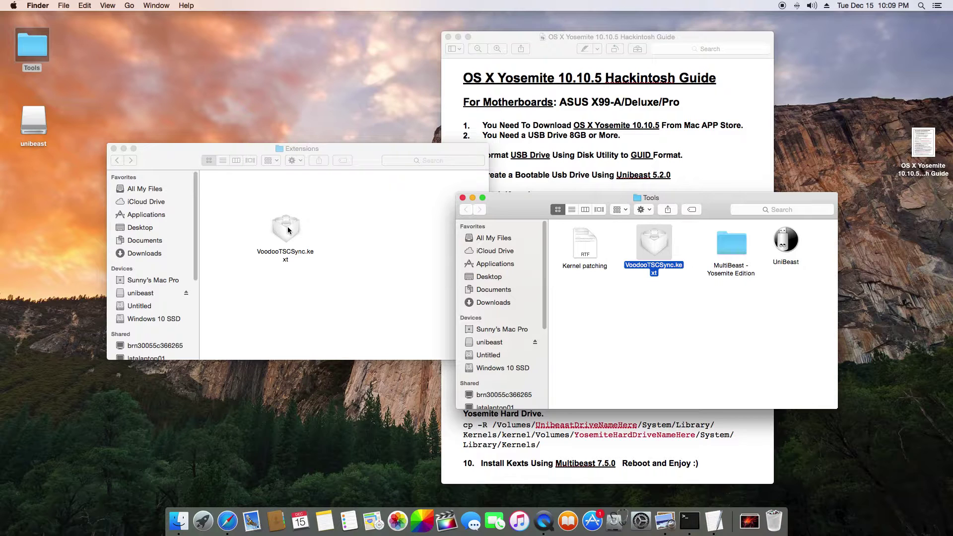
click(314, 281)
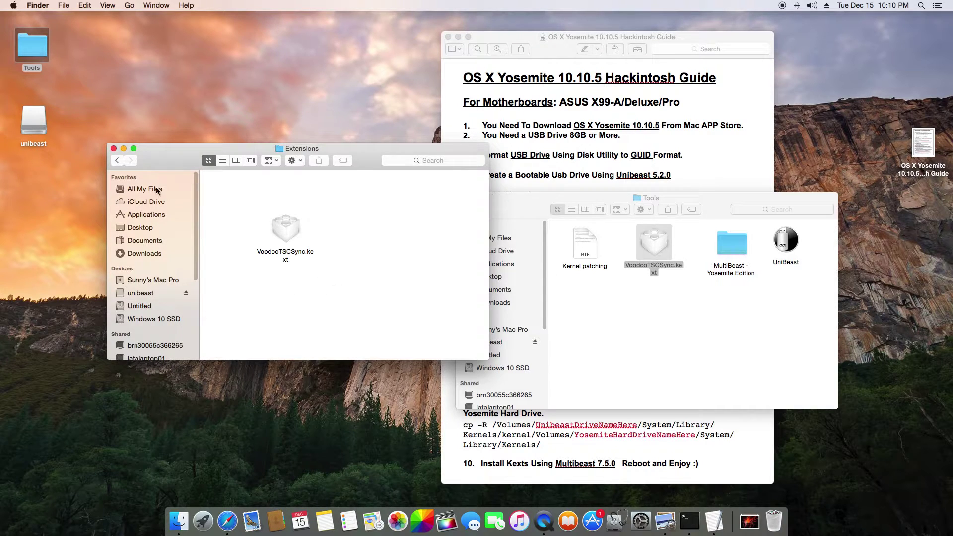
click(114, 149)
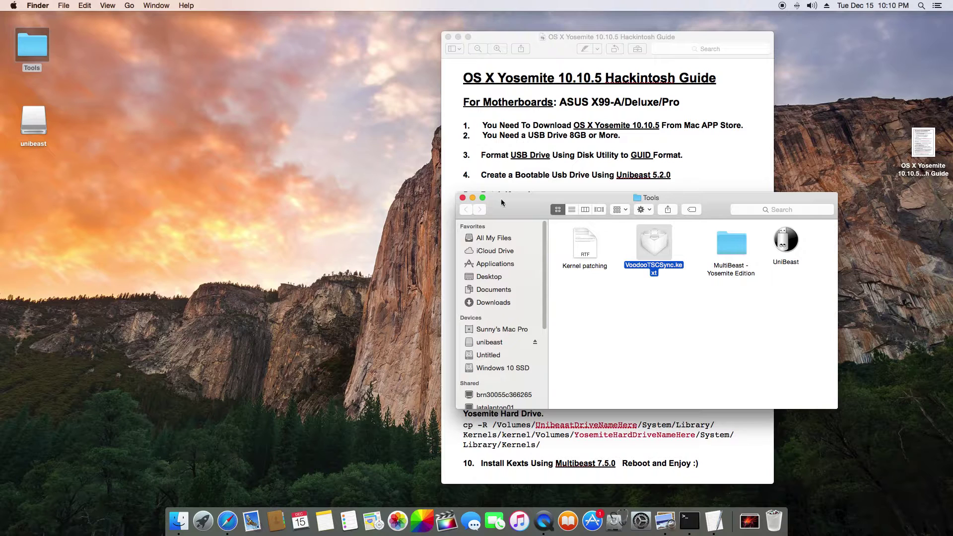
click(462, 198)
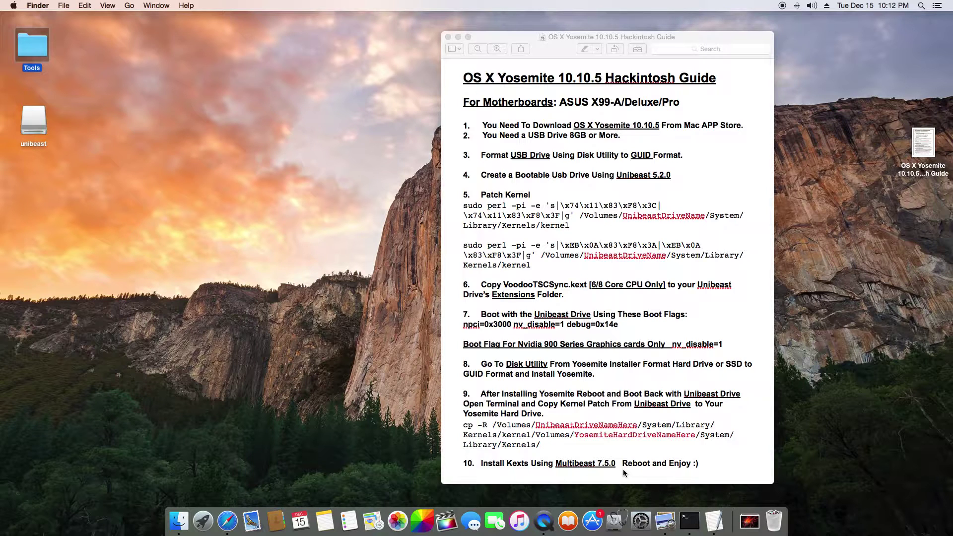
- Launch MultiBeast from the Tools folder's MultiBeast - Yosemite Edition subfolder, close the folder window and place MultiBeast beside the guide
double_click(40, 58)
double_click(734, 246)
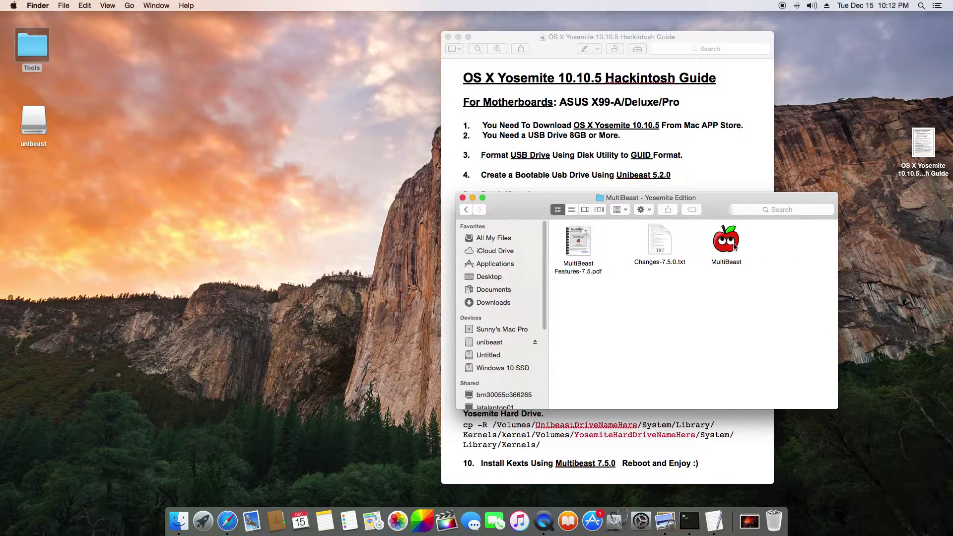
double_click(734, 247)
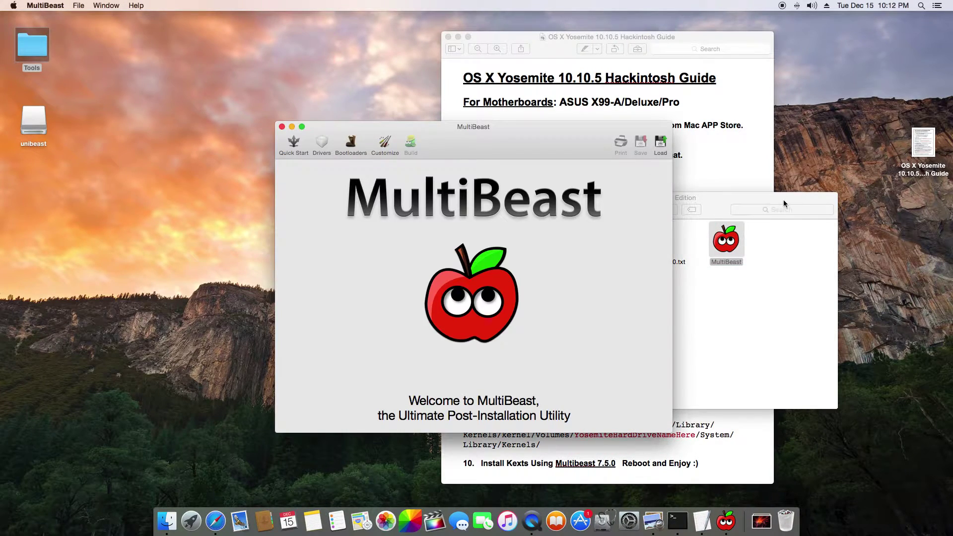
click(784, 200)
click(466, 203)
drag(495, 143, 385, 138)
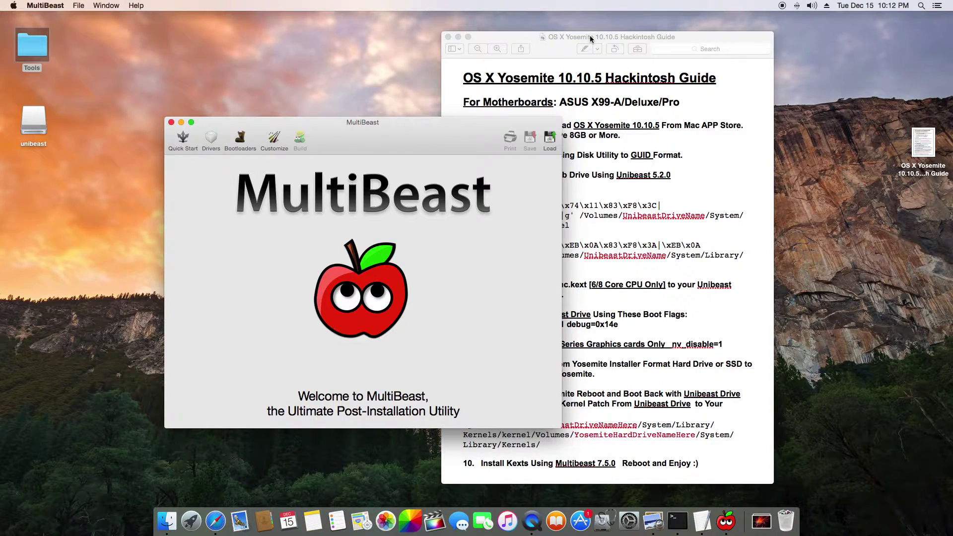
drag(591, 39, 737, 33)
drag(368, 124, 374, 109)
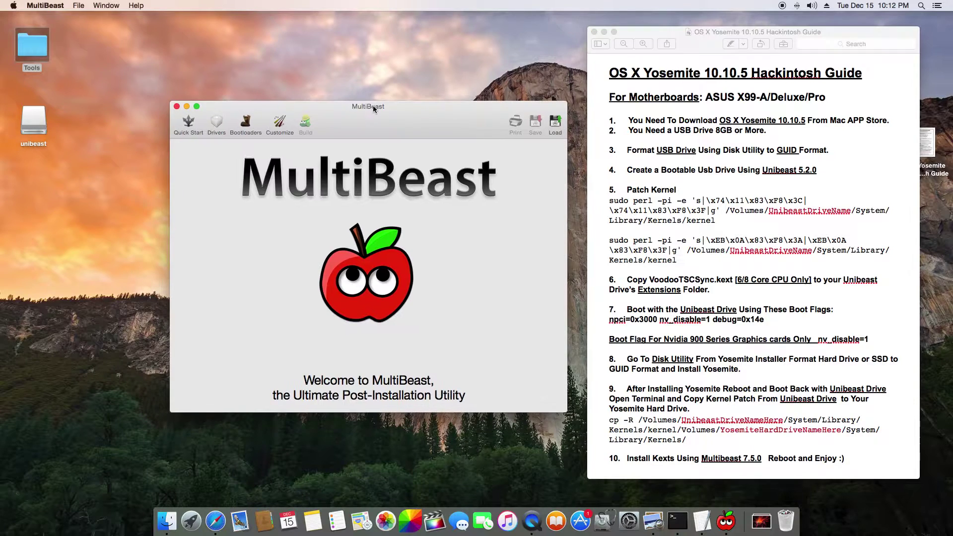
- Load the DSDT Free pre-built configuration from MultiBeast's Quick Start options
click(185, 130)
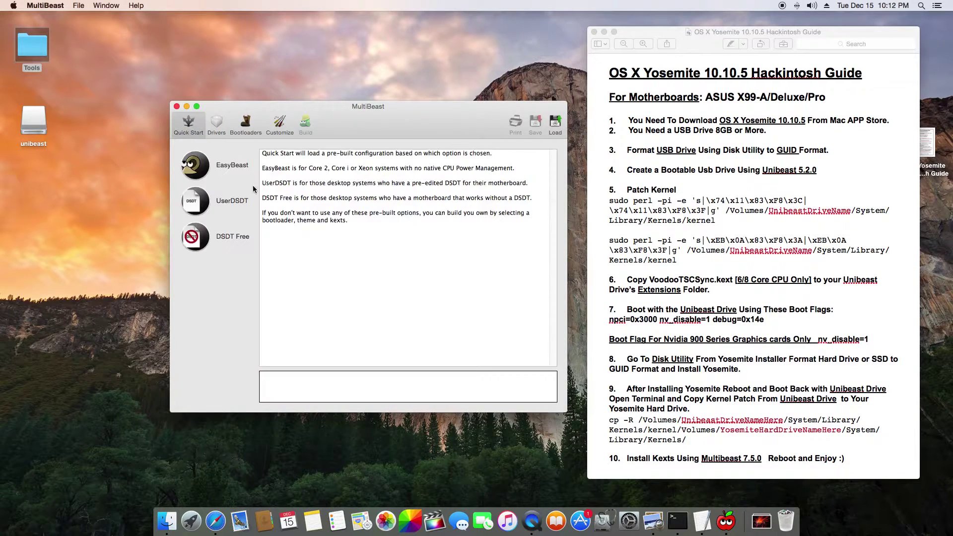
click(194, 243)
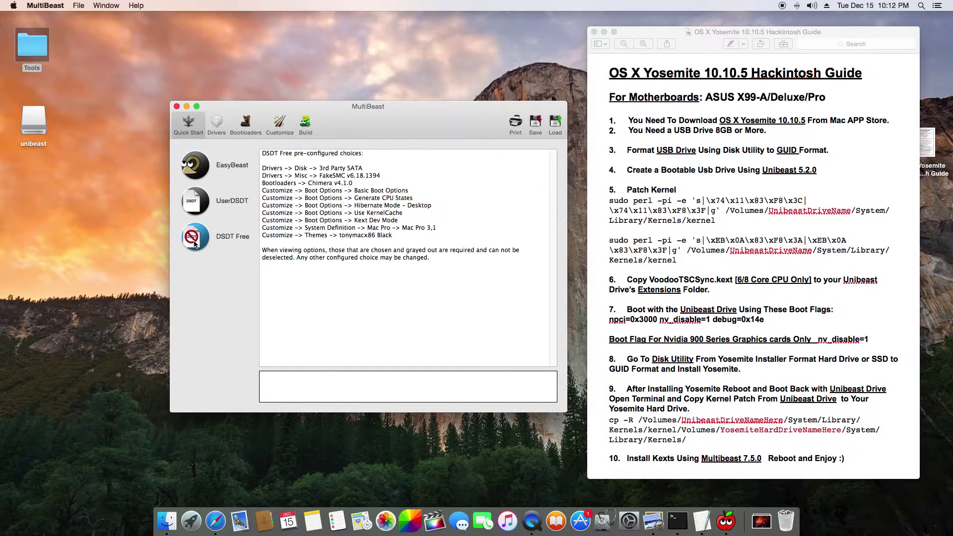
- Enable the universal VoodooHDA v2.8.7 audio driver and the 10.10.3 TRIM Patch disk driver
click(216, 127)
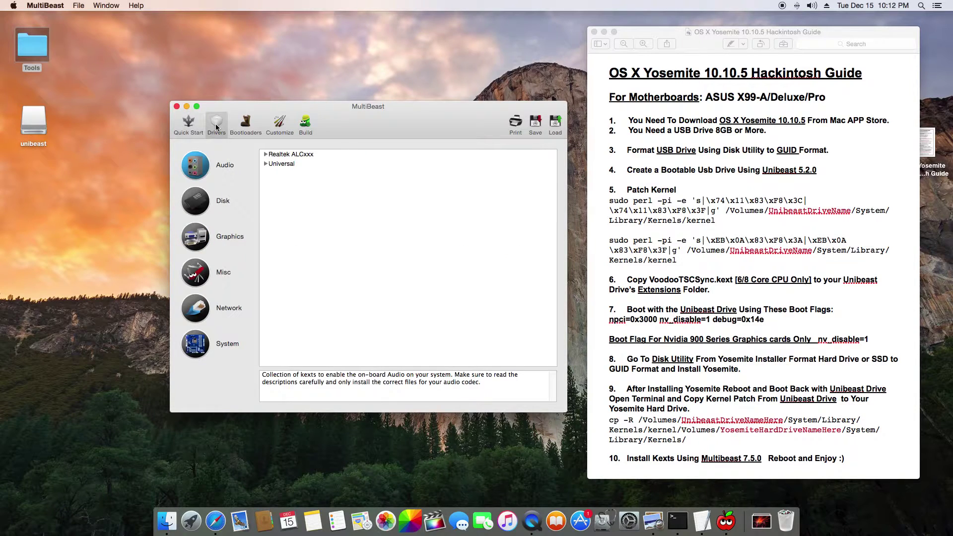
click(266, 164)
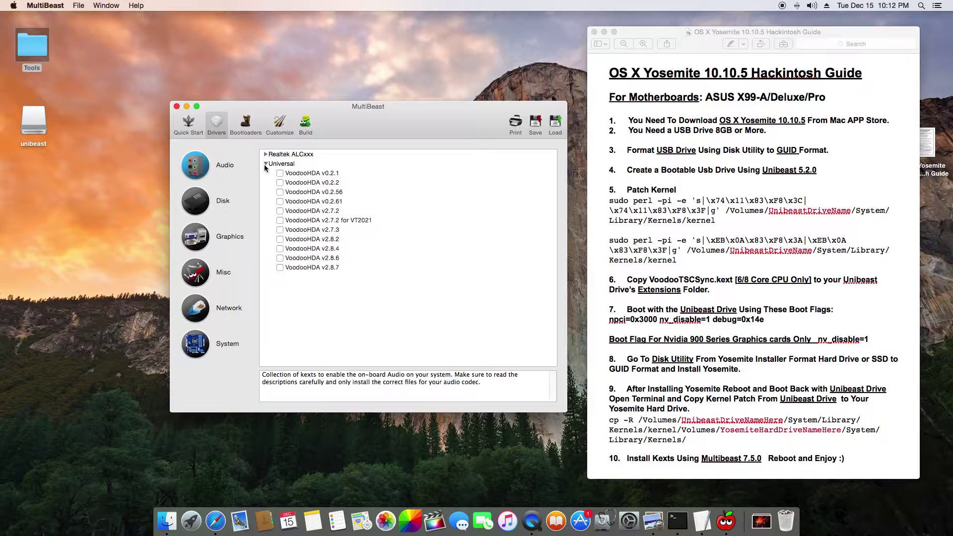
click(281, 268)
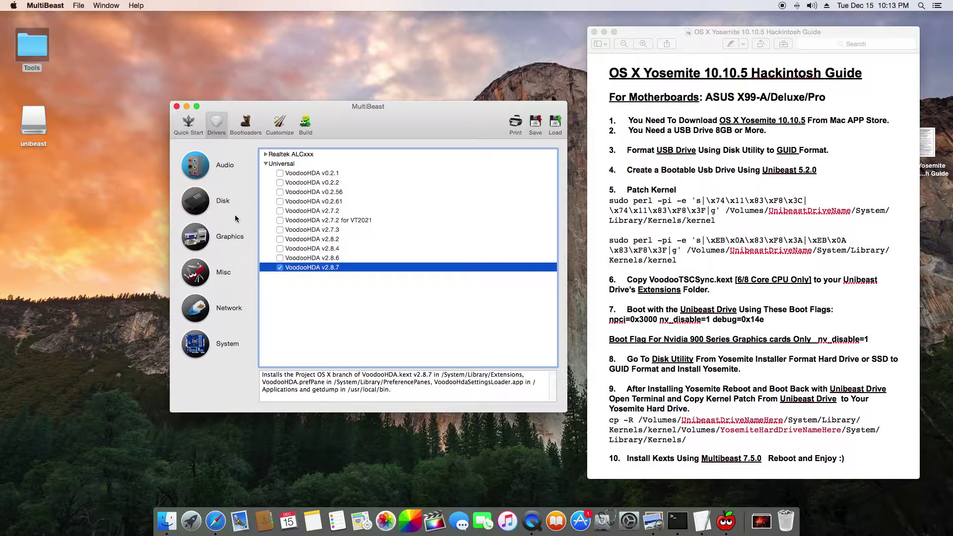
click(194, 202)
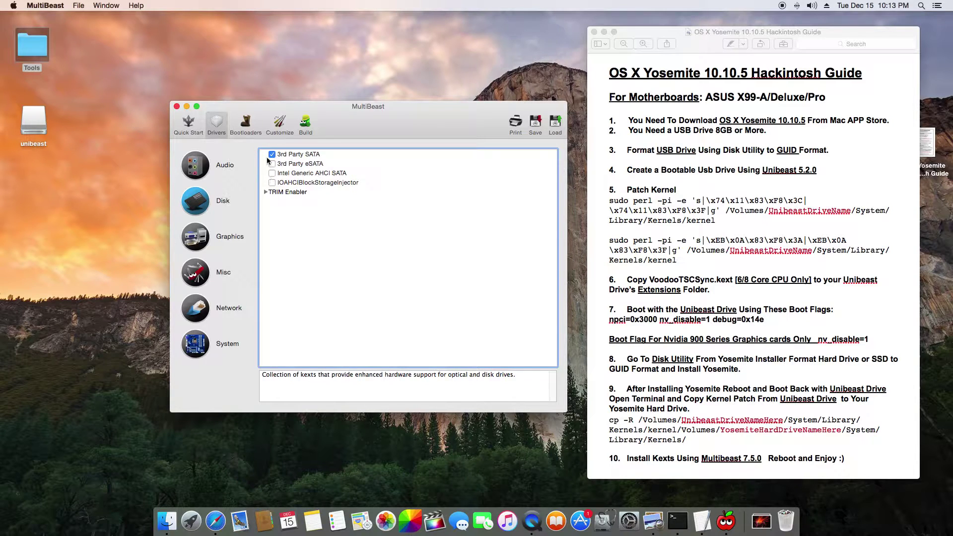
click(265, 193)
click(280, 211)
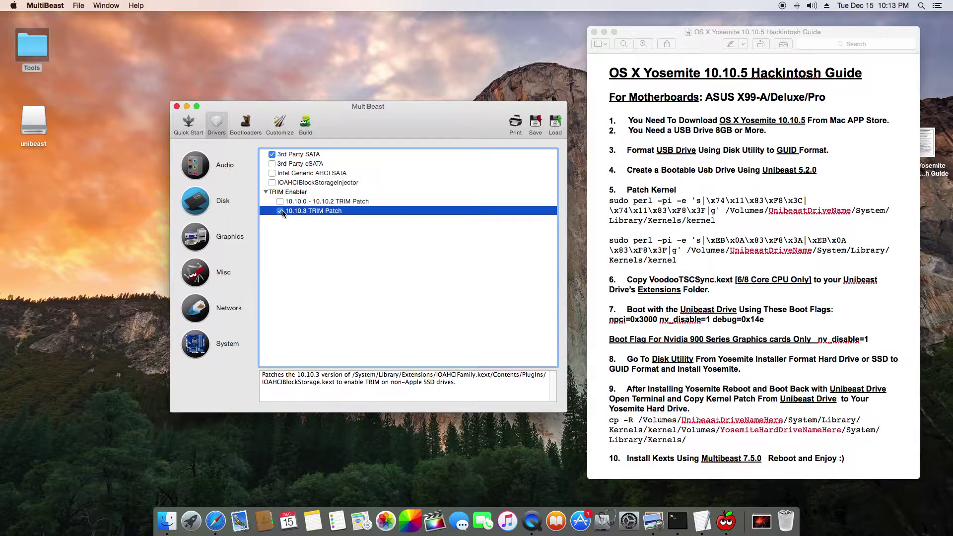
- Enable the Misc drivers USB 3.0 - Universal, NullCPUPowerManagement, FakeSMC HWMonitor Application v6.18.1394, FakeSMC Plugins v6.18.1394 and VoodooTSCSync 6 Core
click(200, 242)
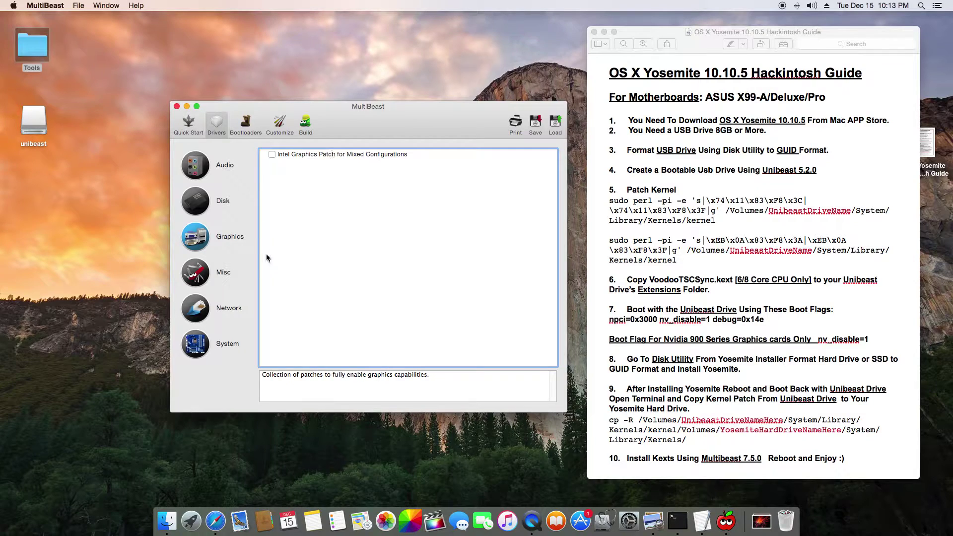
click(201, 283)
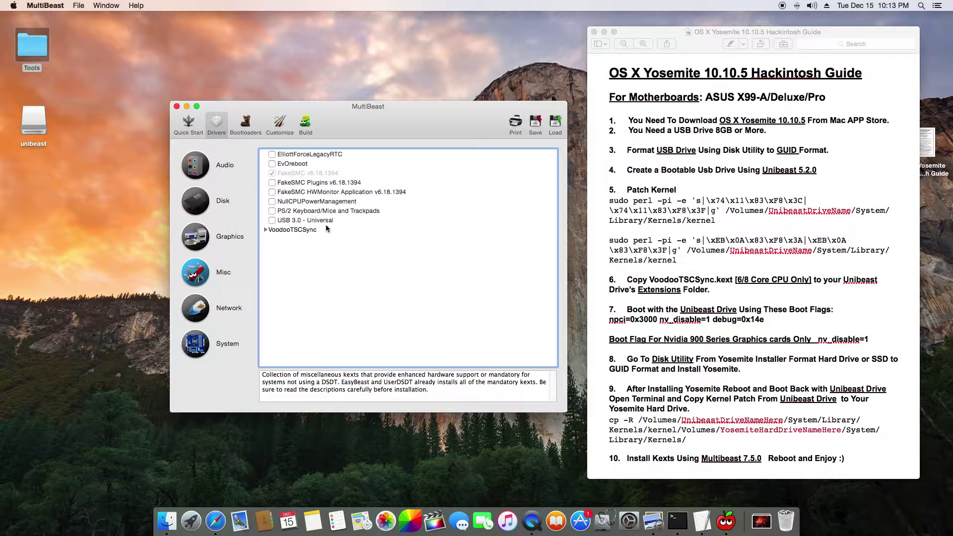
click(272, 221)
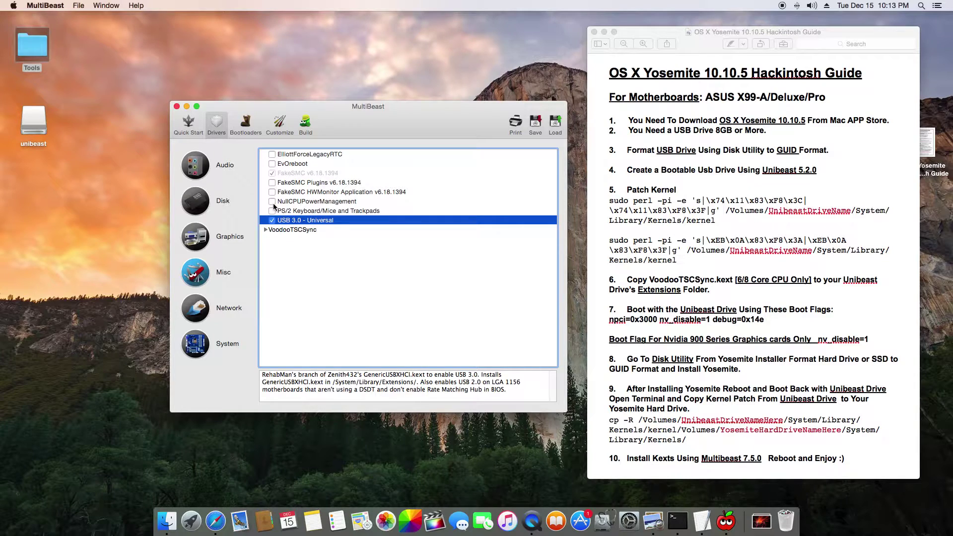
click(272, 201)
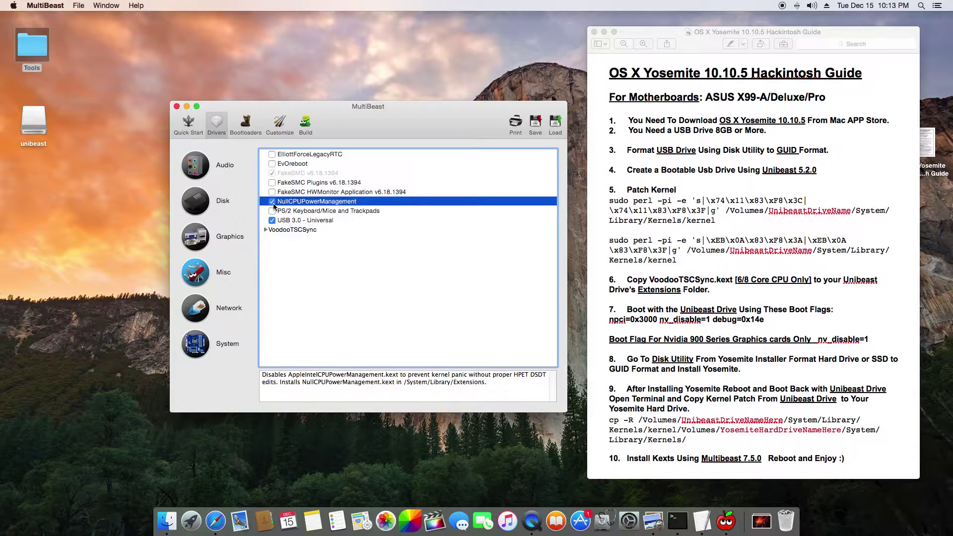
click(272, 192)
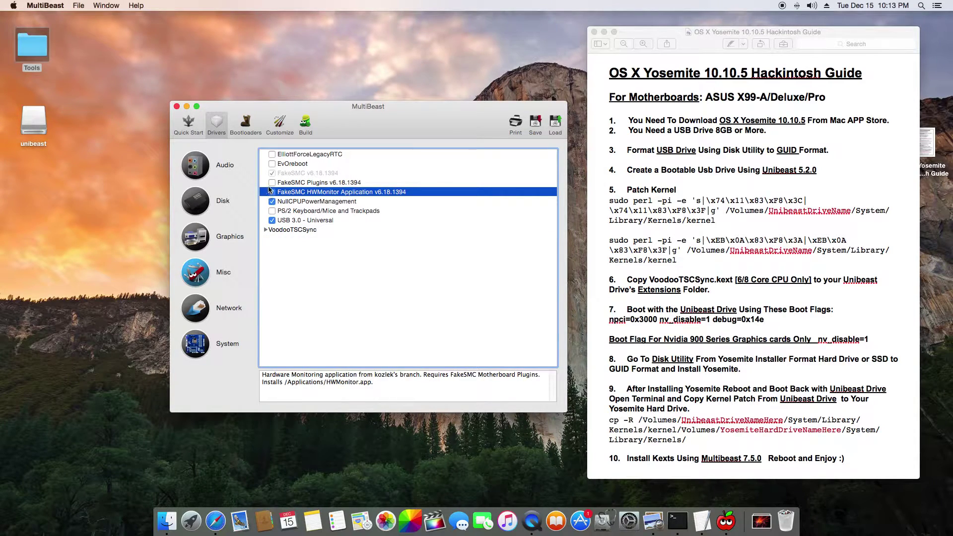
click(272, 182)
click(266, 230)
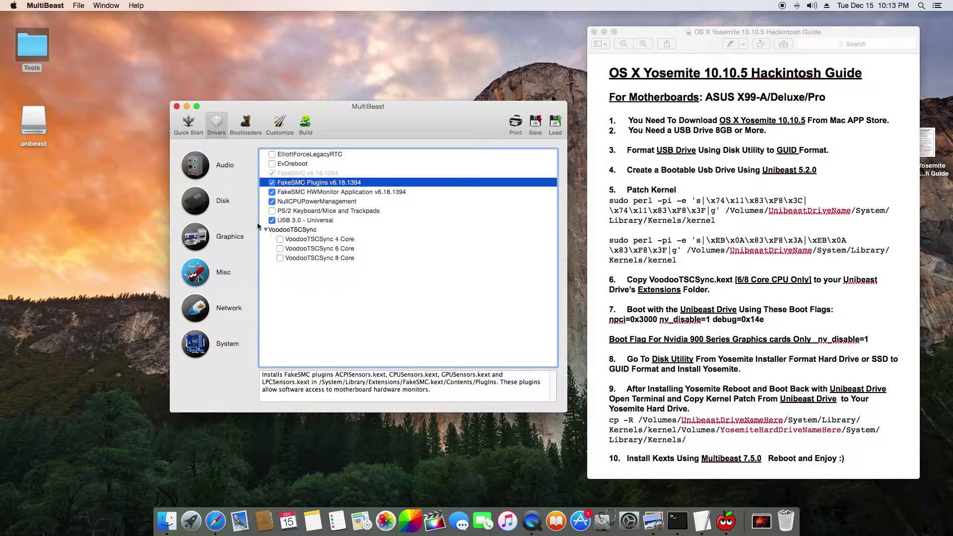
click(281, 250)
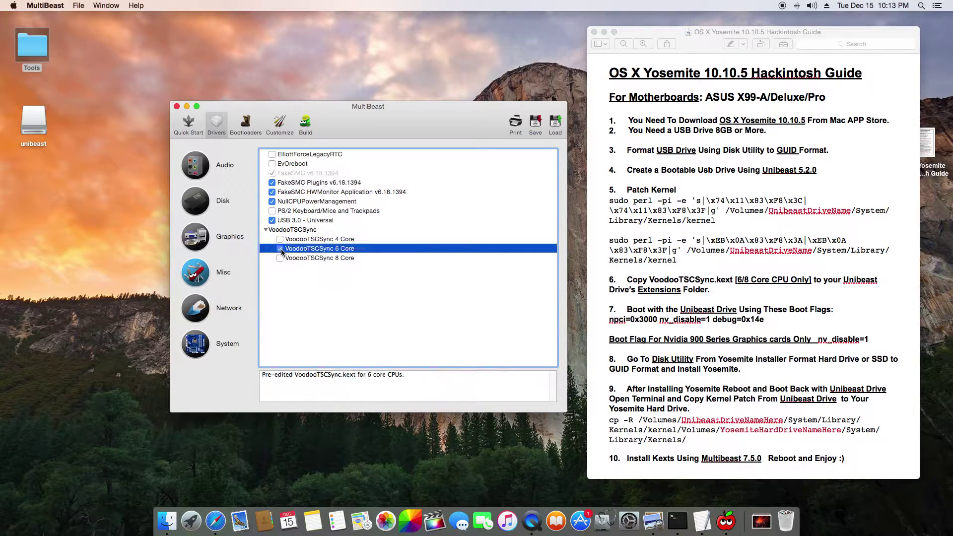
- Enable the Intel AppleIntelE1000e v3.2.4.2 network driver and the OS X 10.9.0 Patched AppleIntelCPUPowerManagement system driver
click(203, 311)
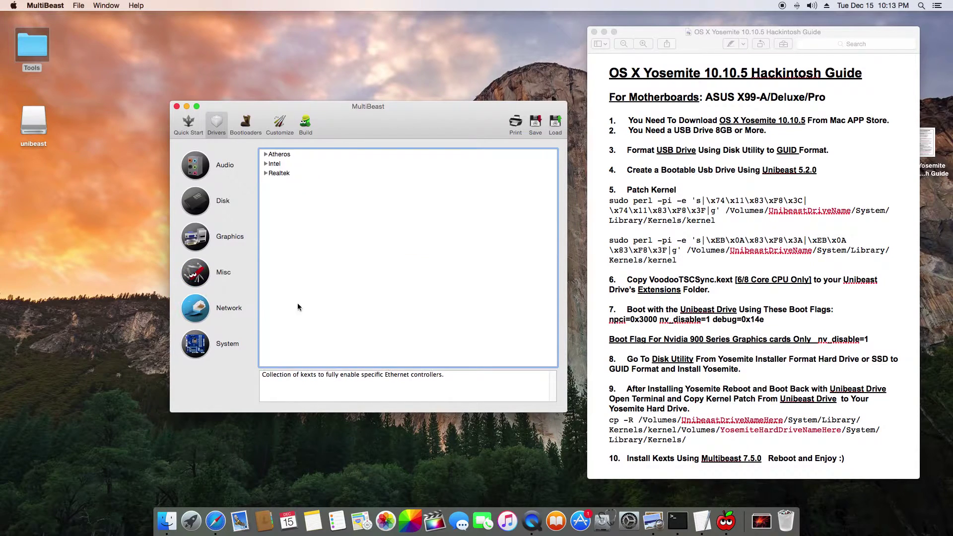
click(266, 164)
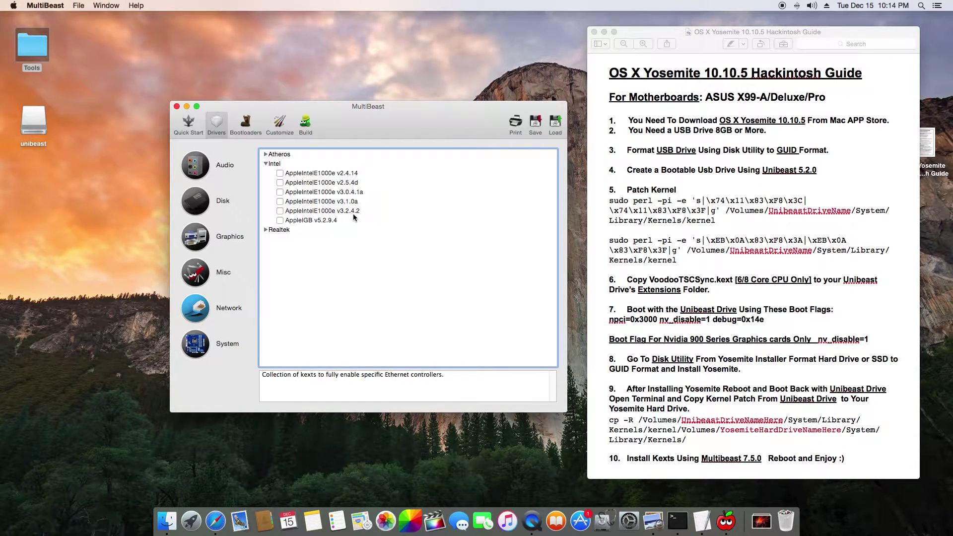
click(280, 211)
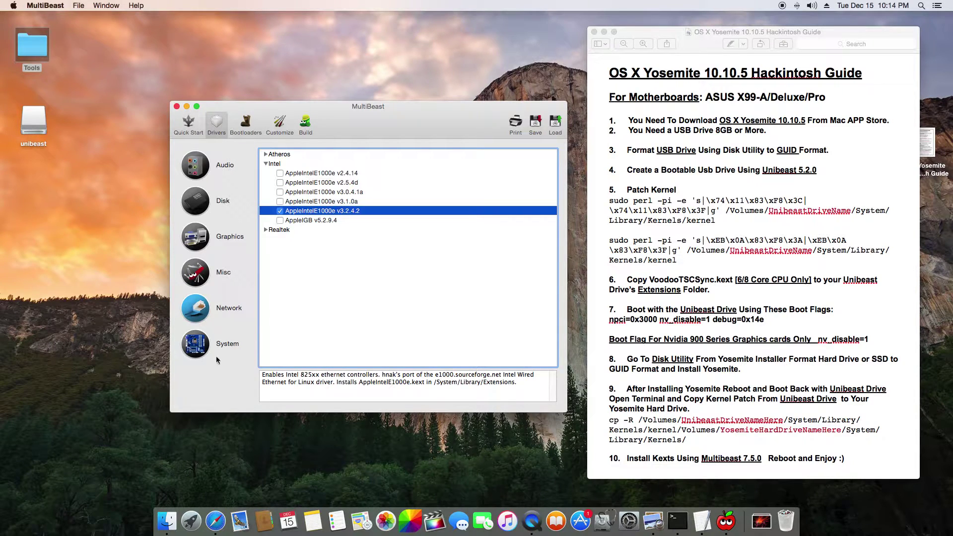
click(197, 344)
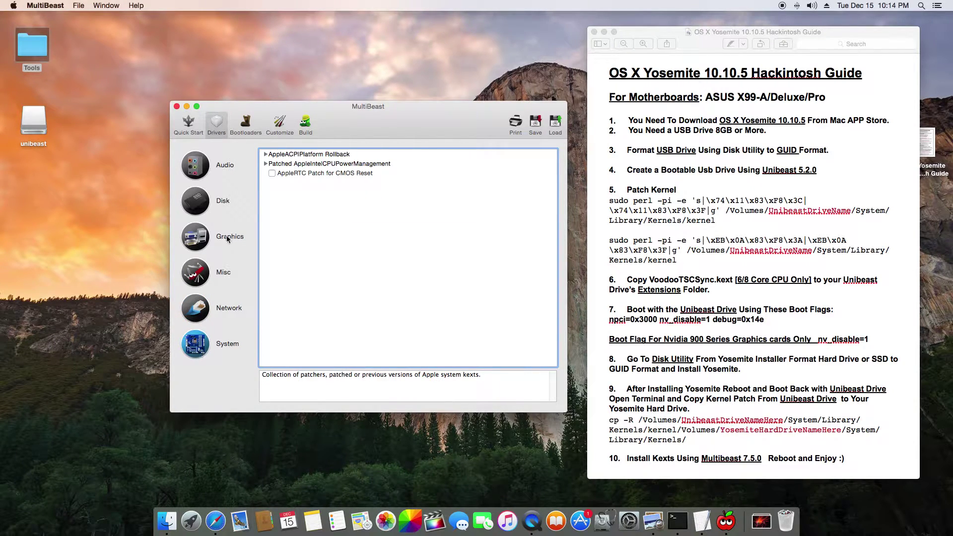
click(266, 155)
click(265, 155)
click(280, 174)
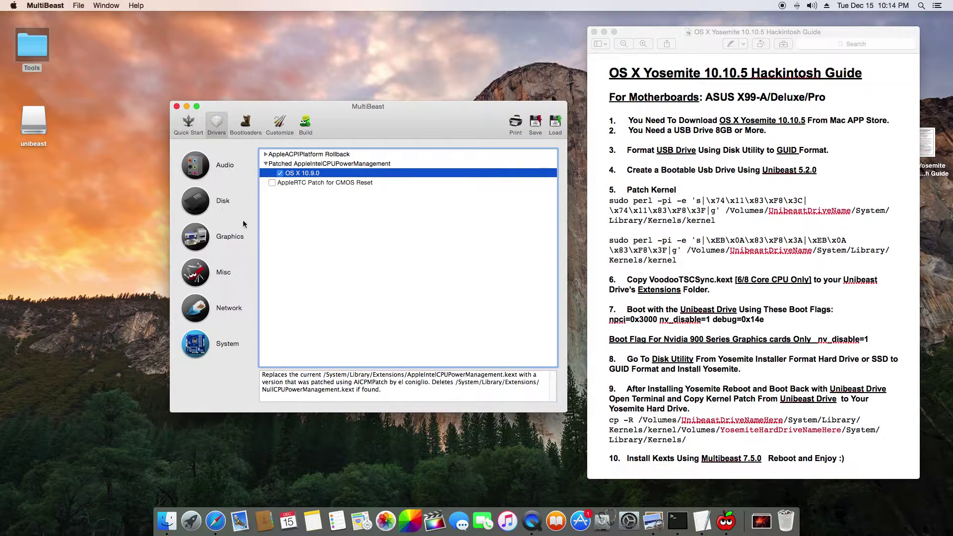
- Check the Chimera bootloader selection and enable the Instant Menu boot option
click(247, 125)
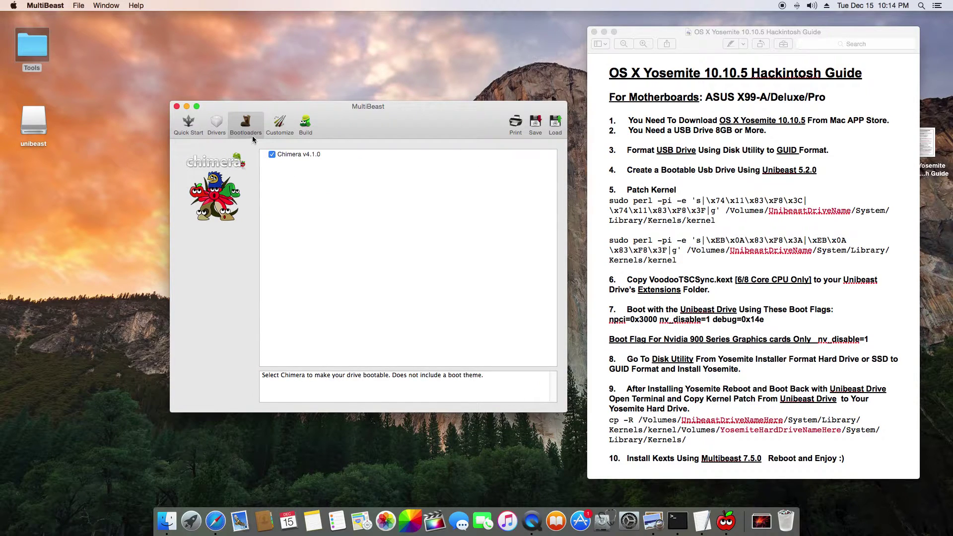
click(277, 130)
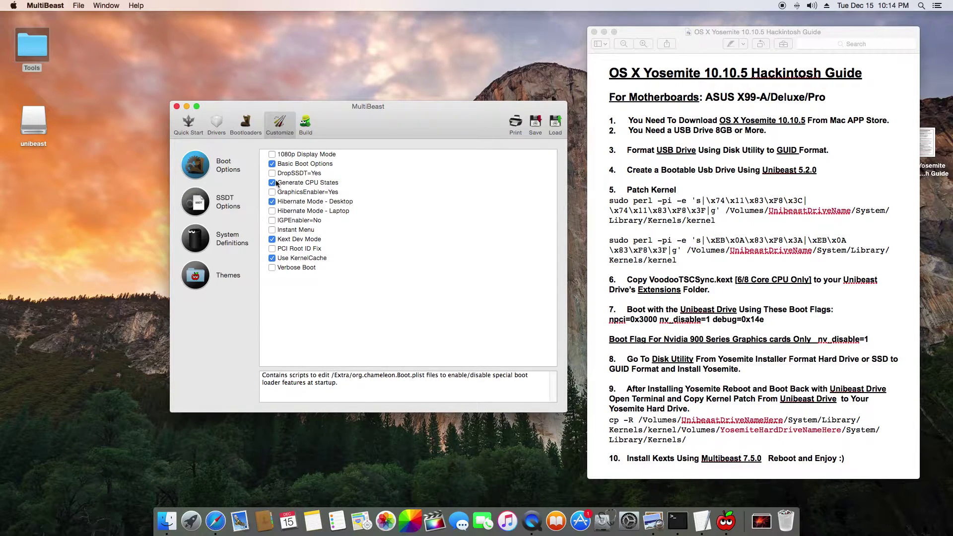
click(272, 230)
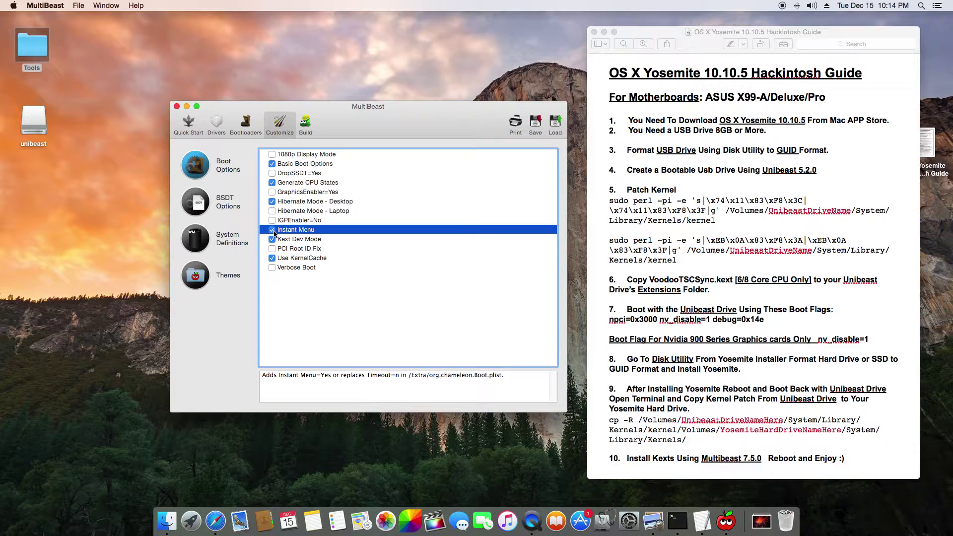
- Review the SSDT options and Mac Pro system definitions, and set the bootloader theme to Chameleon 2.2 Default
click(207, 206)
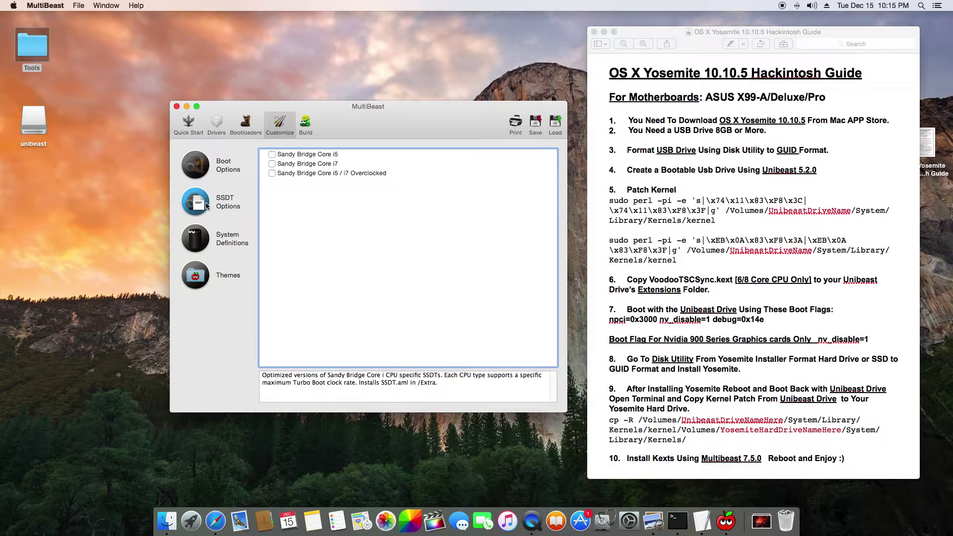
click(198, 242)
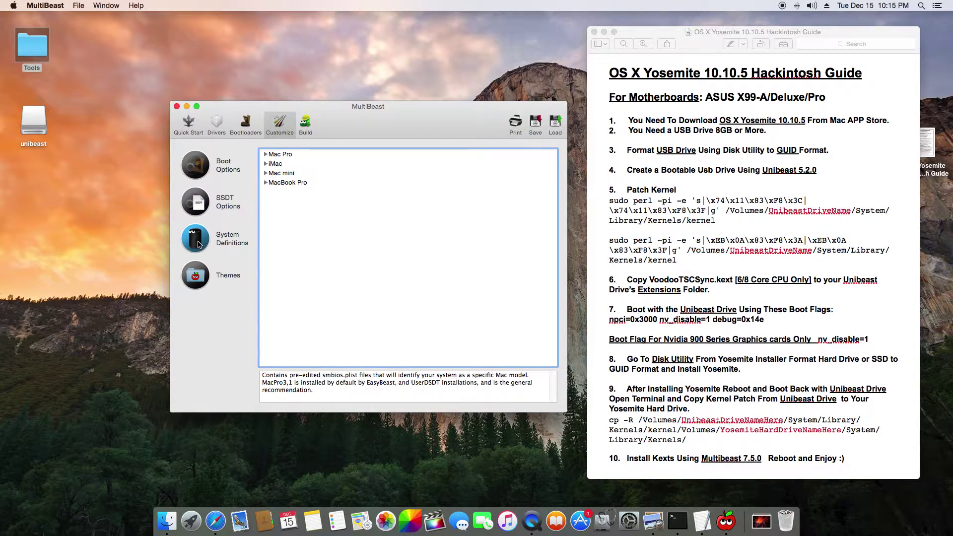
click(267, 154)
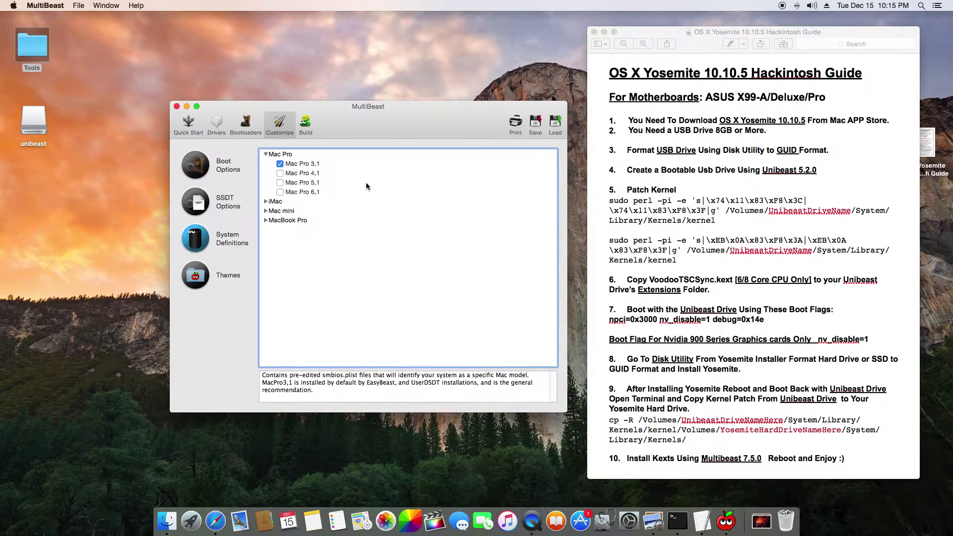
click(199, 280)
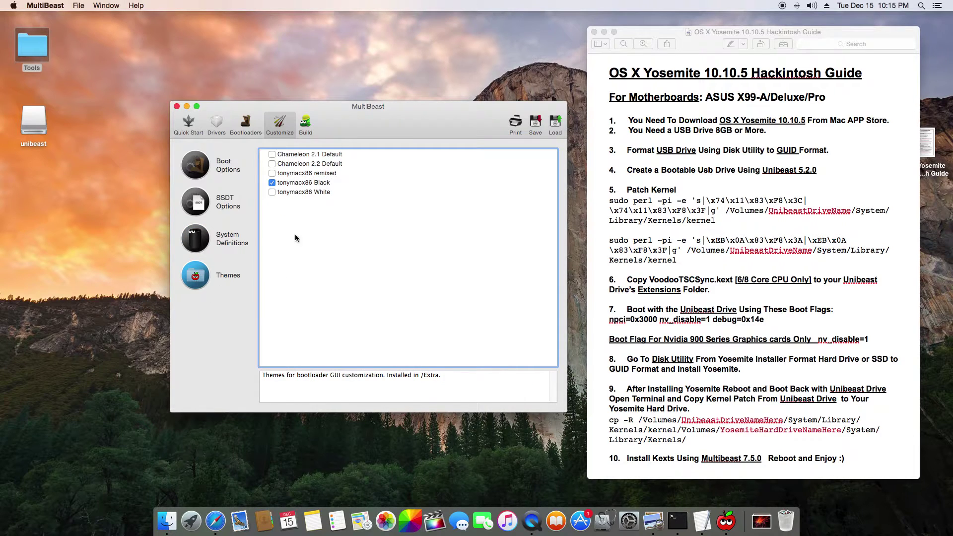
click(273, 164)
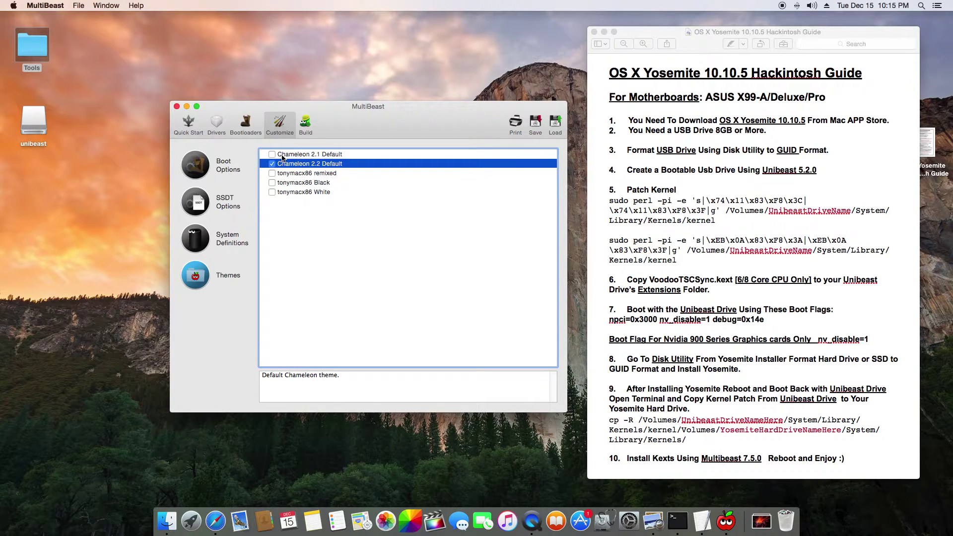
- Show the current build configuration and arrange the MultiBeast and guide windows side by side
click(305, 130)
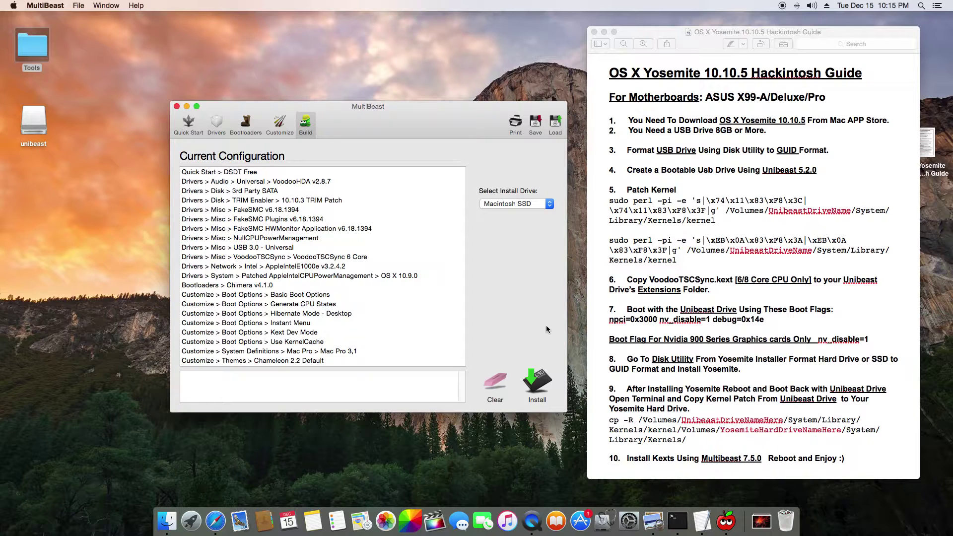
drag(350, 115, 303, 108)
drag(723, 36, 643, 36)
drag(406, 106, 404, 111)
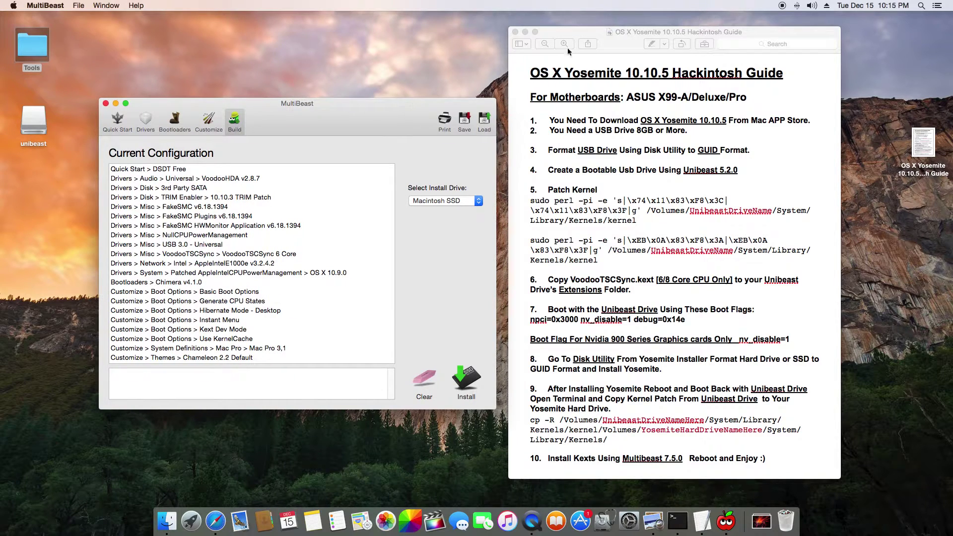
drag(582, 40, 575, 37)
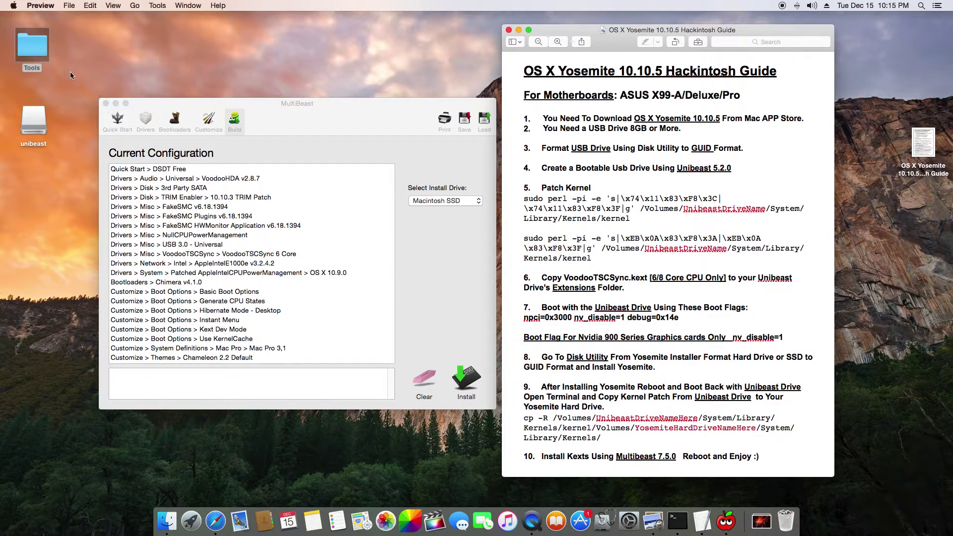
- Unlock Security & Privacy in System Preferences with the account password to check the allowed app download source, relock it, and return to MultiBeast
click(14, 6)
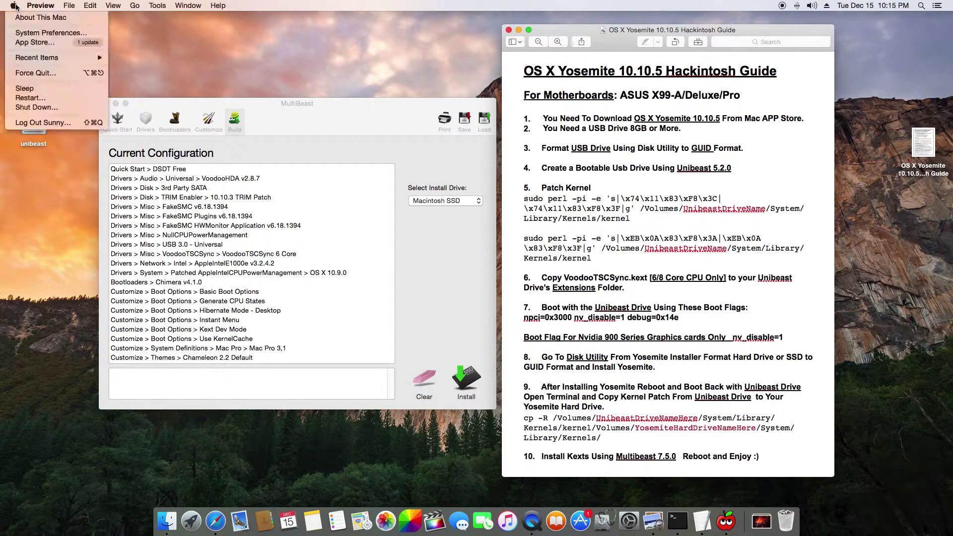
click(22, 35)
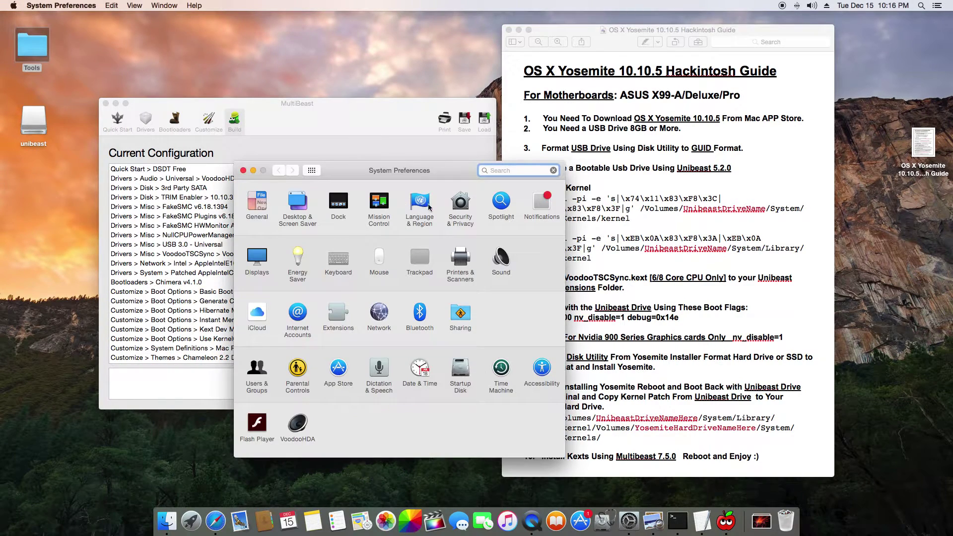
click(467, 205)
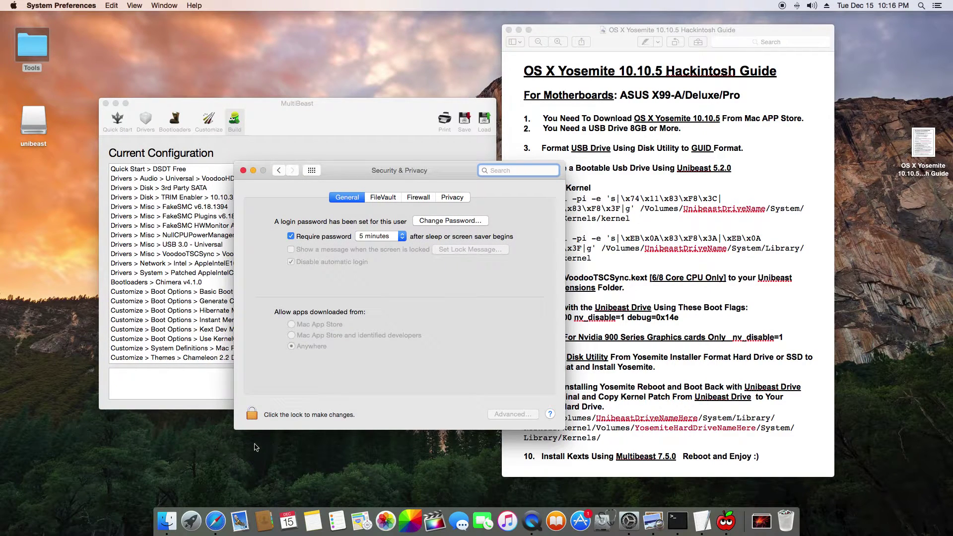
click(252, 414)
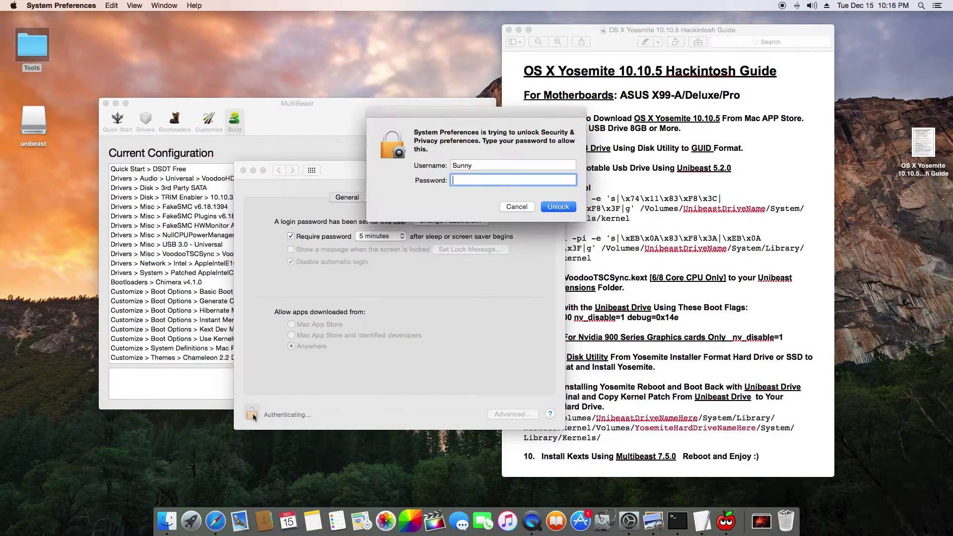
text(••••)
key(Return)
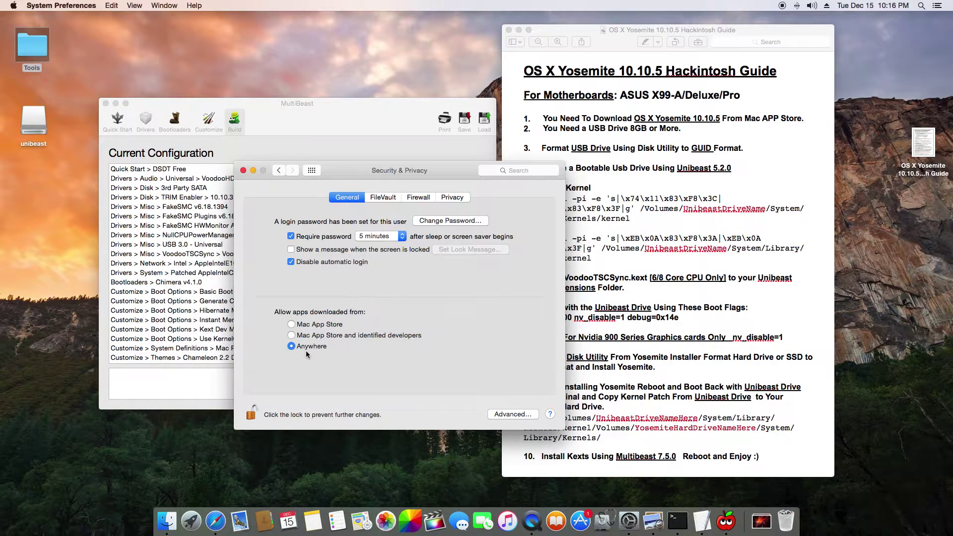
click(250, 415)
click(243, 170)
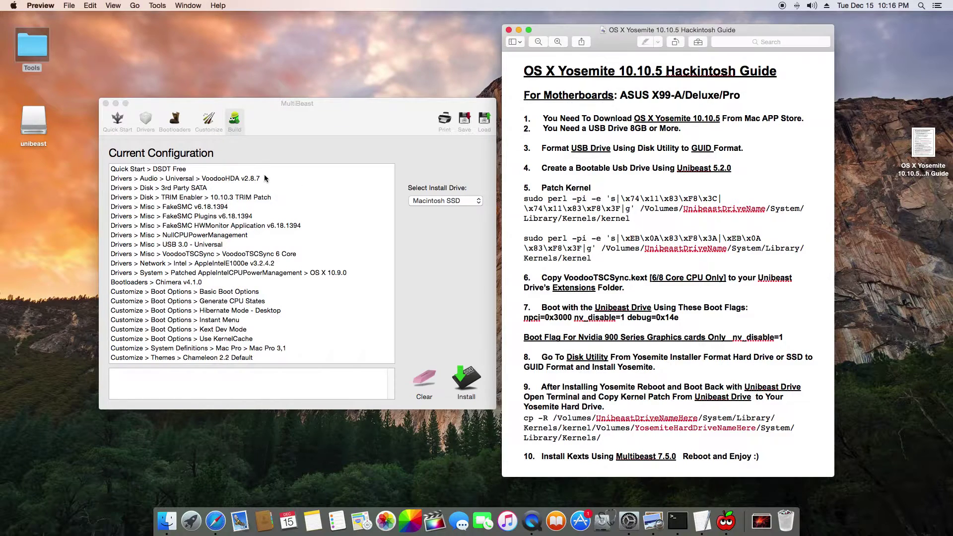
click(332, 139)
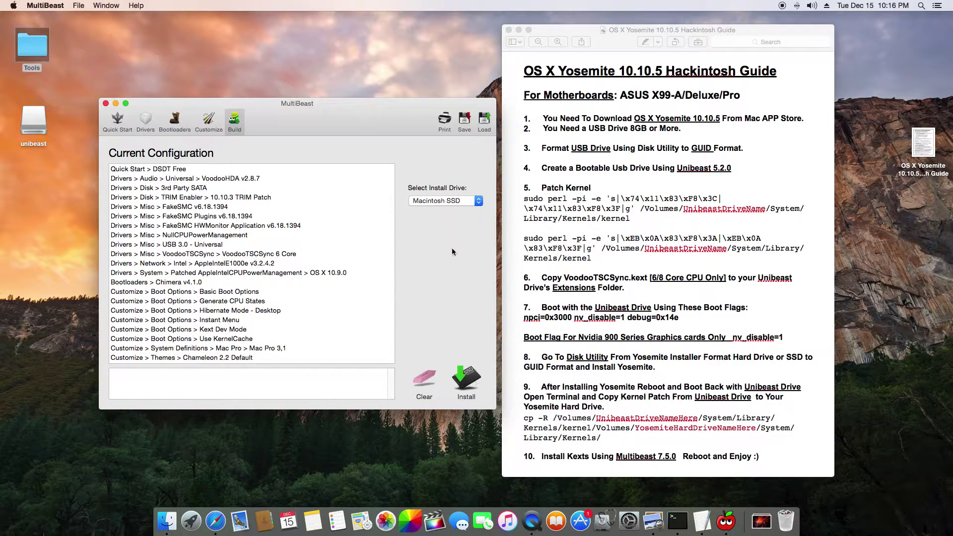
click(466, 380)
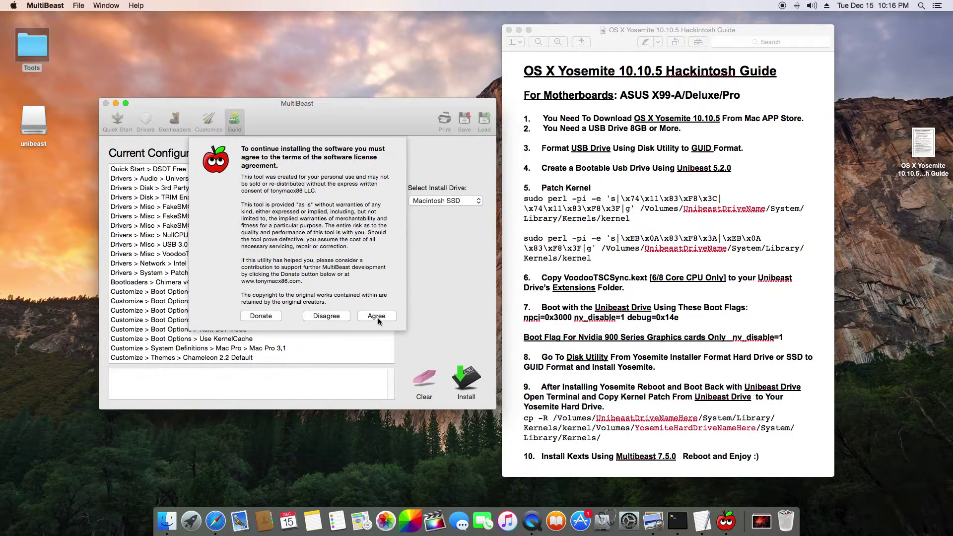
click(377, 316)
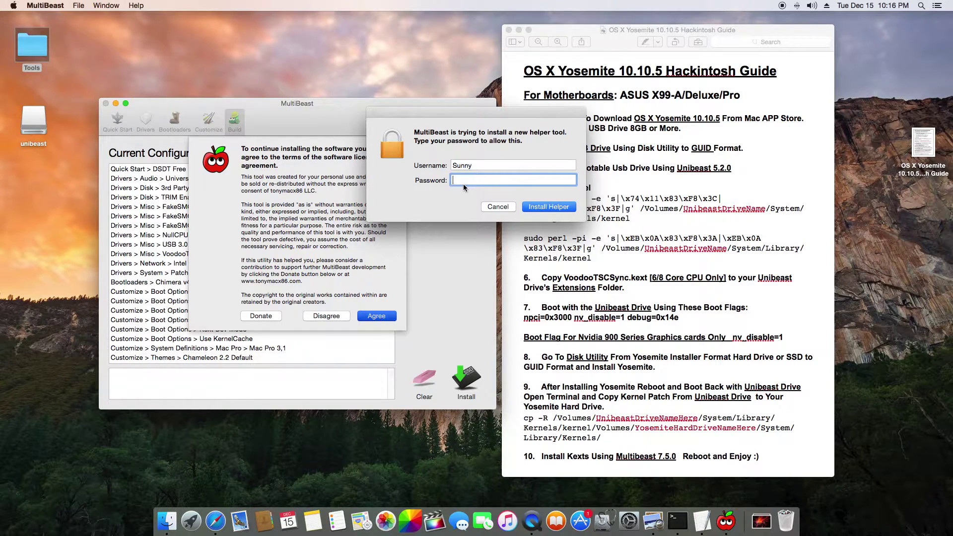
click(498, 208)
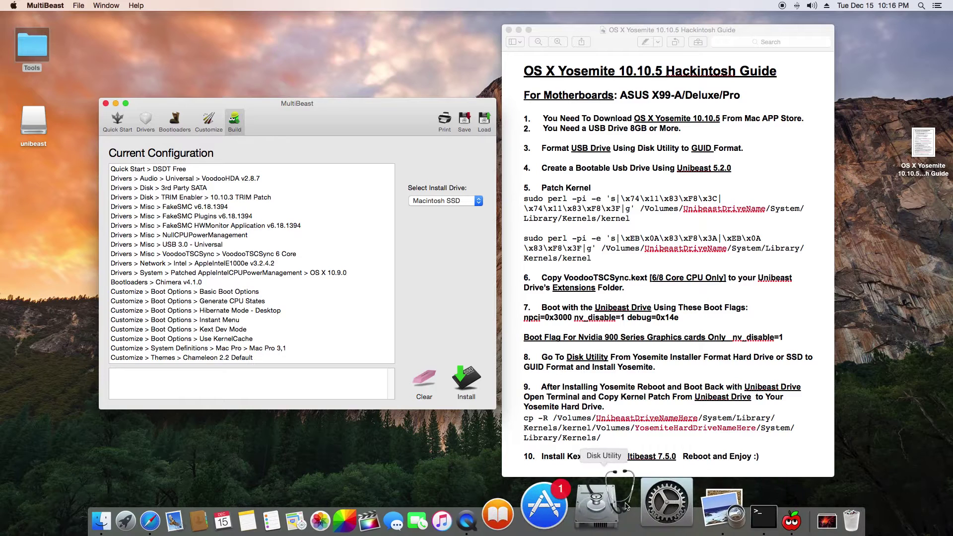
- Examine the available output and input devices in the Sound settings of System Preferences, close it, and return to MultiBeast
click(667, 502)
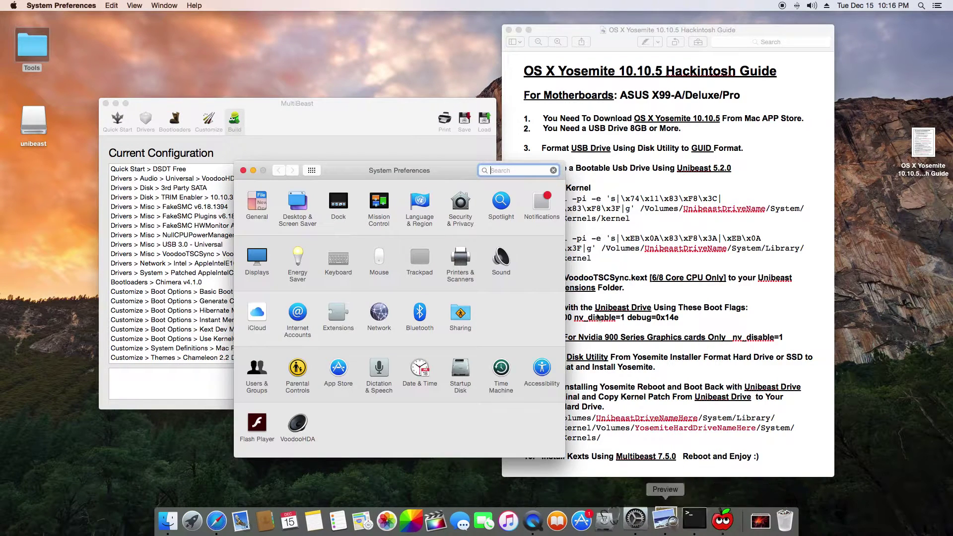
click(501, 259)
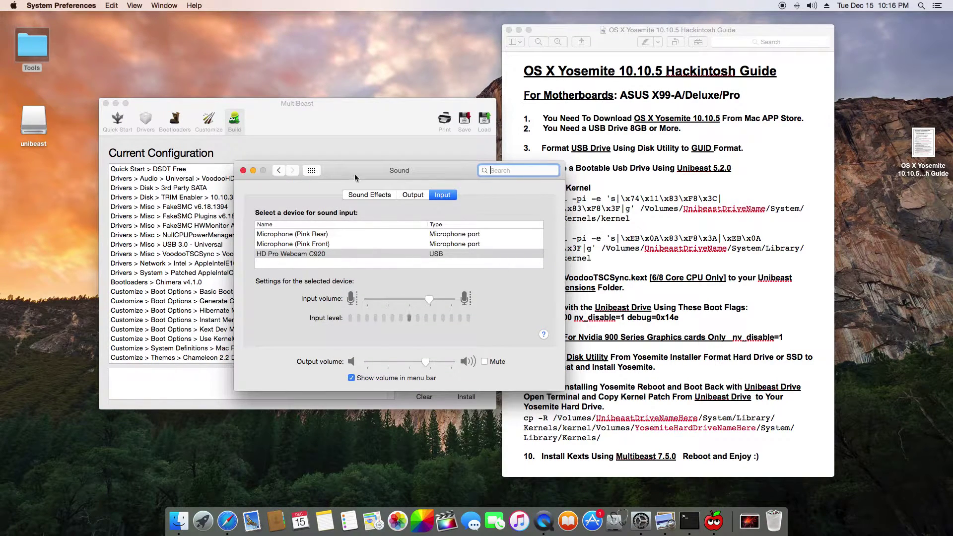
click(278, 170)
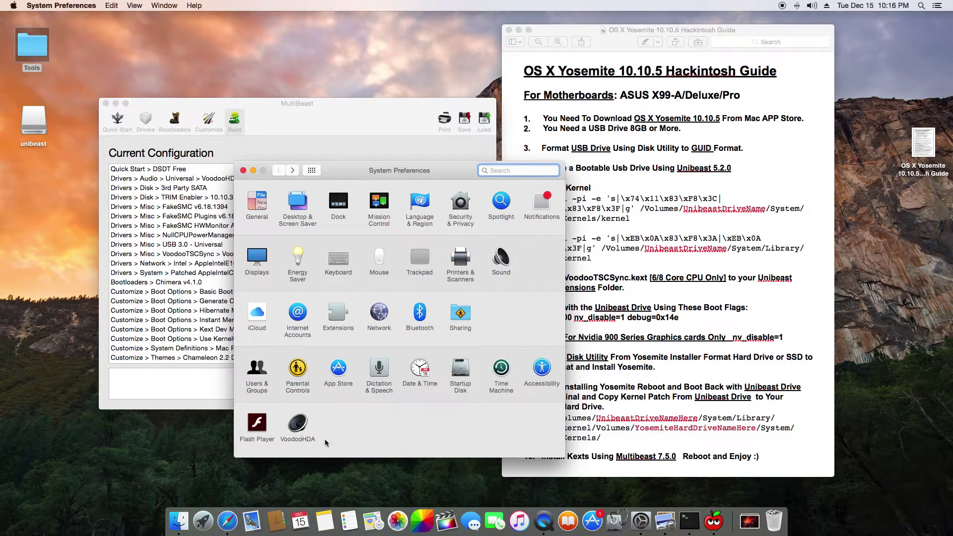
click(506, 255)
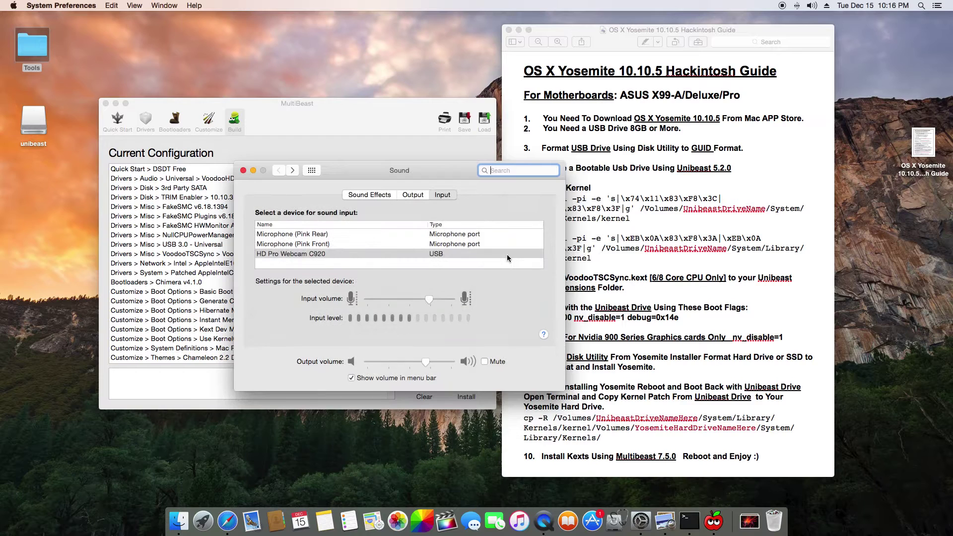
click(414, 197)
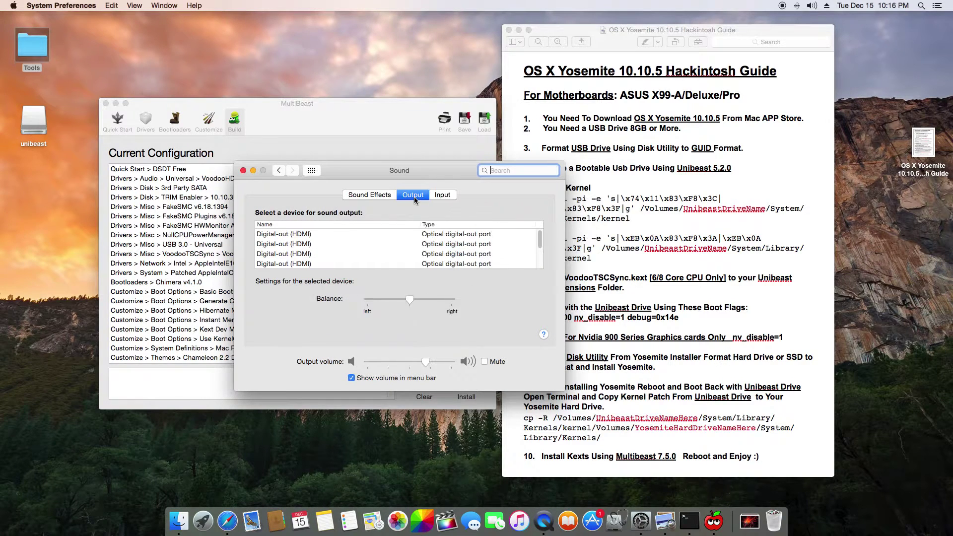
drag(540, 239, 541, 256)
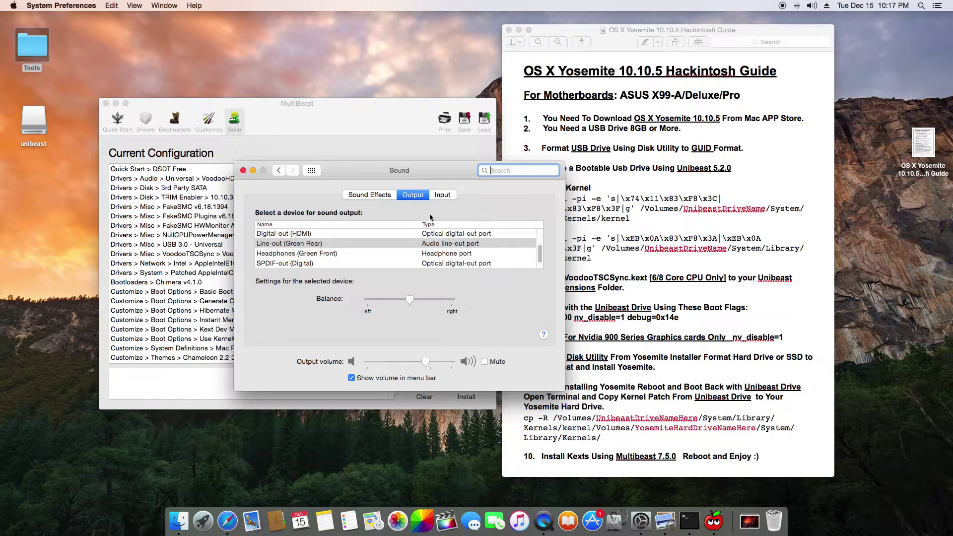
click(443, 195)
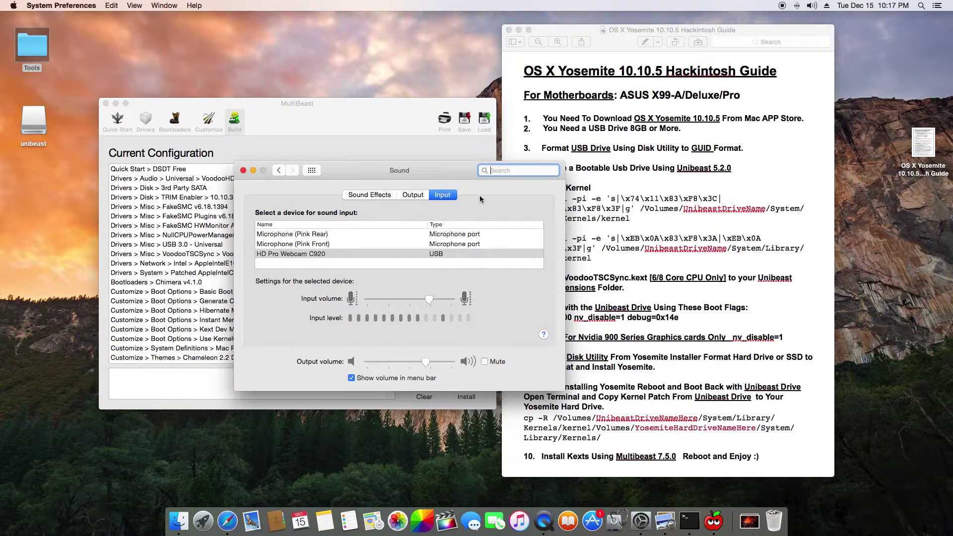
click(244, 171)
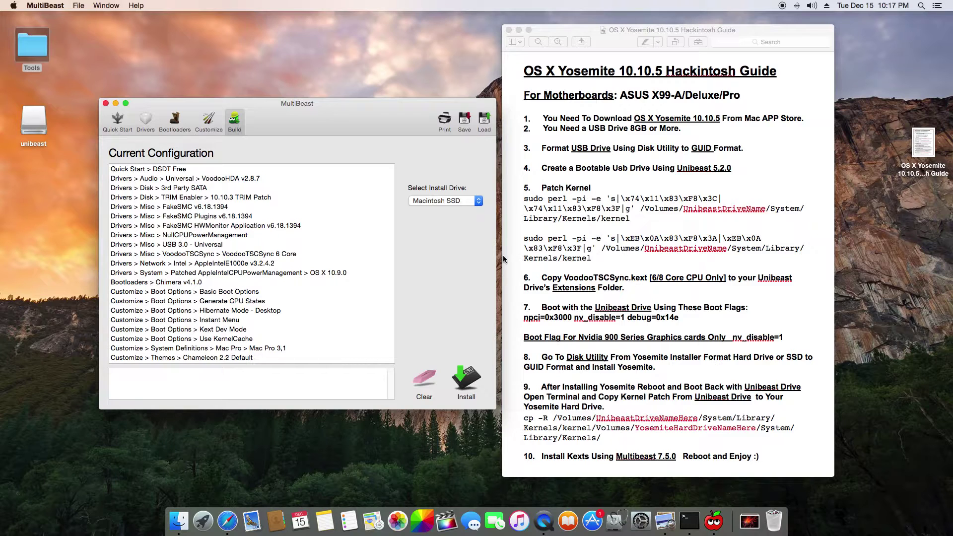
- Raise the system output volume slightly and dismiss the volume control
click(812, 6)
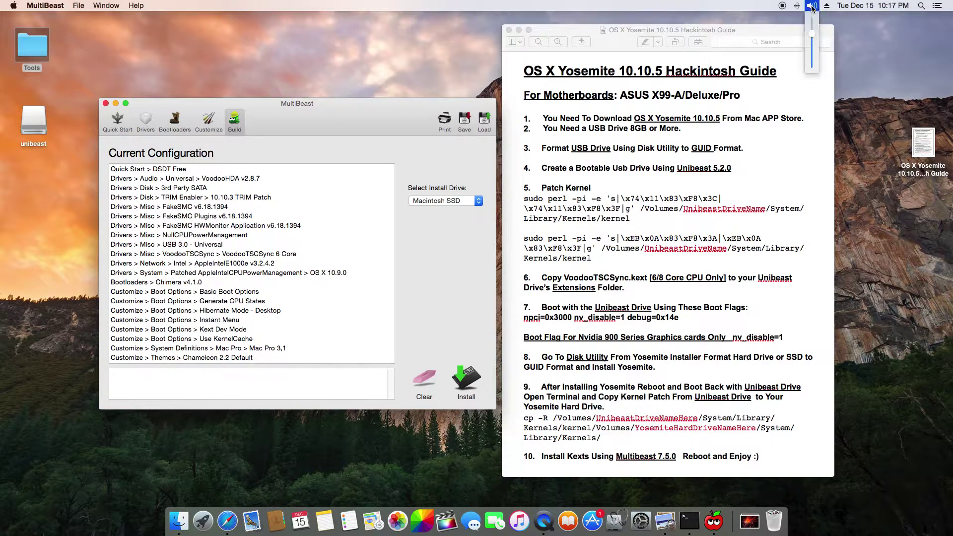
drag(812, 34, 813, 22)
click(903, 49)
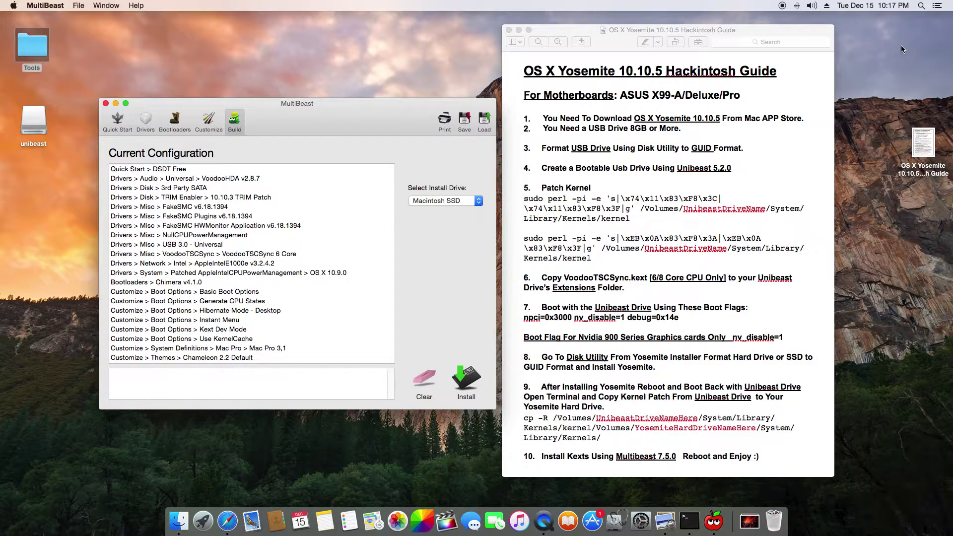